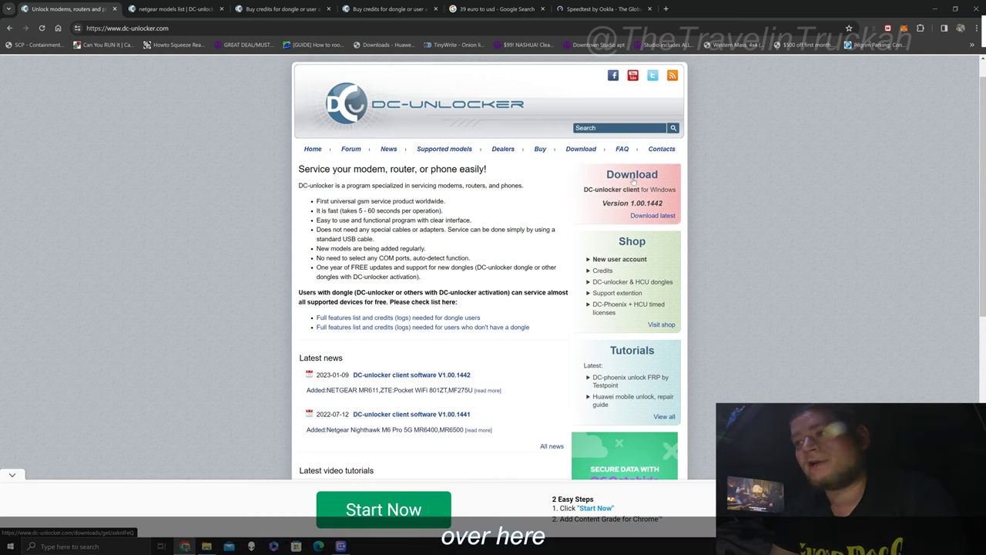
# - Switch Chrome to the 'netgear models list' tab of the DC-Unlocker site
pyautogui.click(207, 545)
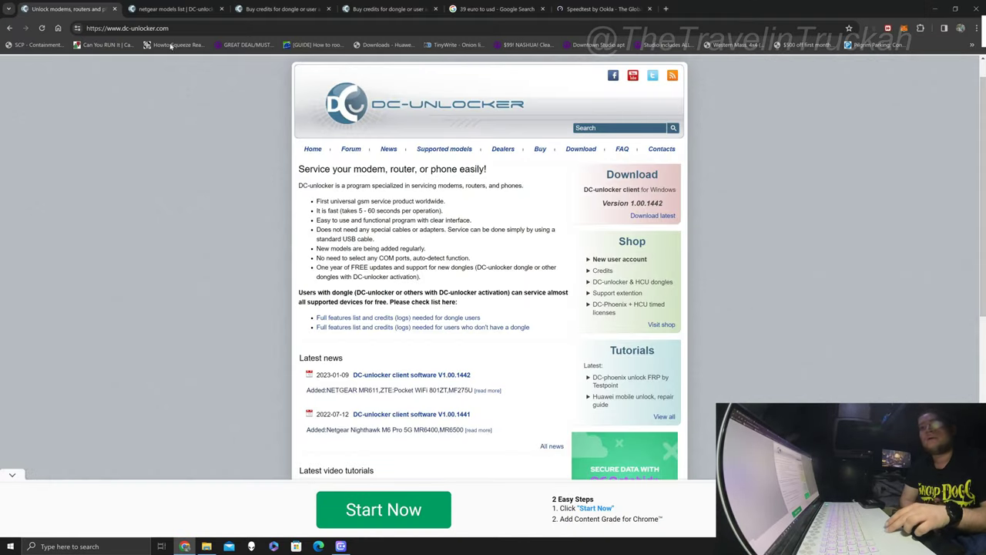
pyautogui.click(173, 9)
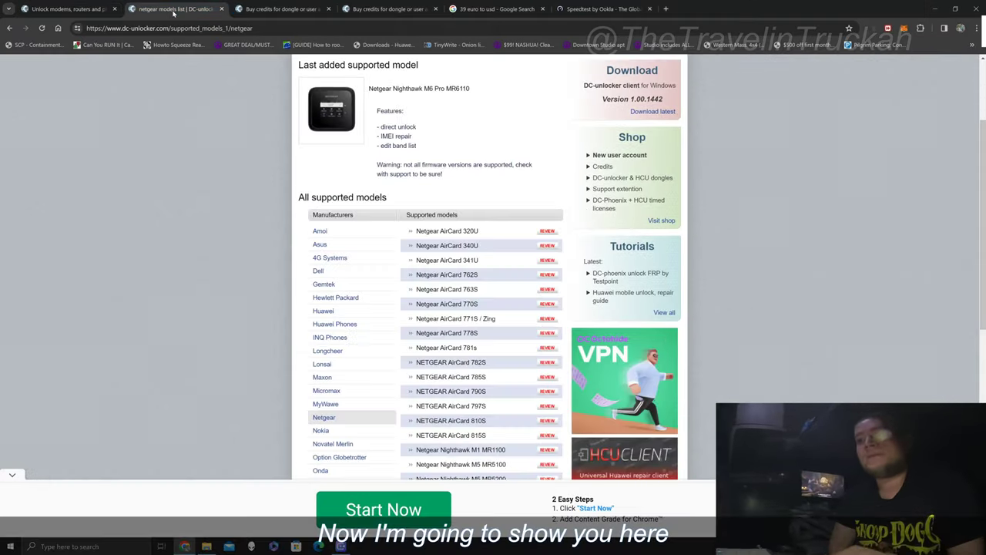
pyautogui.scroll(1, 242, 148)
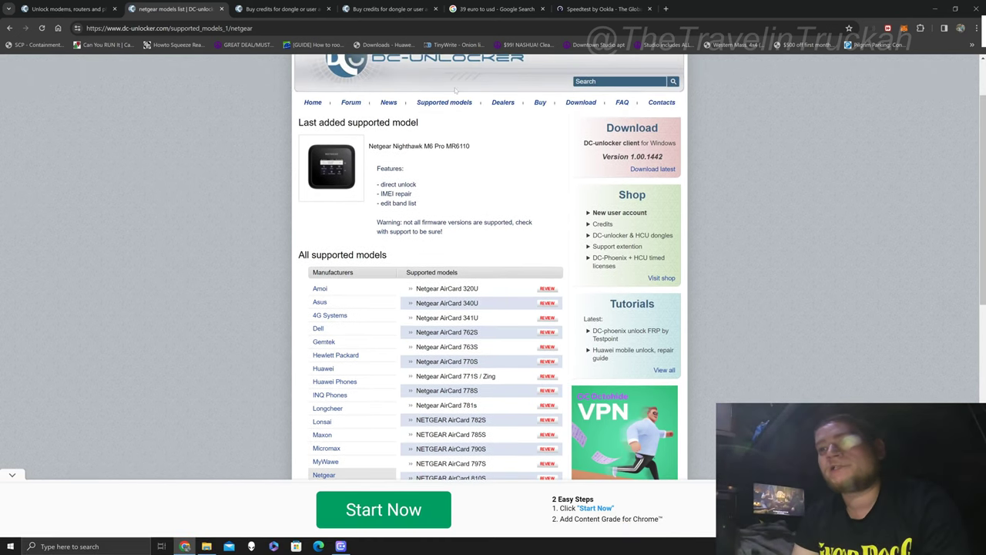
pyautogui.scroll(-3, 468, 171)
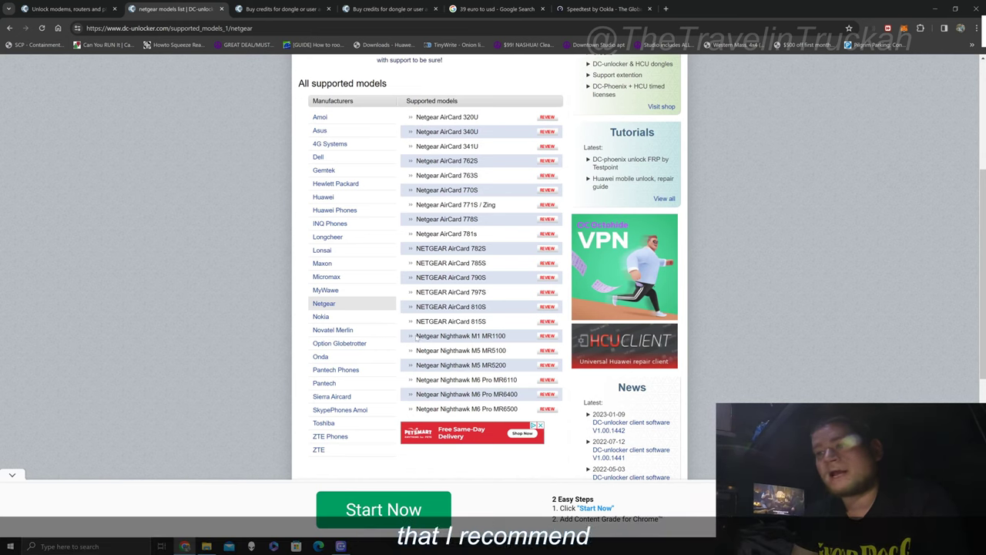
pyautogui.moveTo(416, 337)
pyautogui.mouseDown()
pyautogui.moveTo(509, 395)
pyautogui.moveTo(513, 408)
pyautogui.moveTo(462, 382)
pyautogui.moveTo(429, 338)
pyautogui.mouseUp()
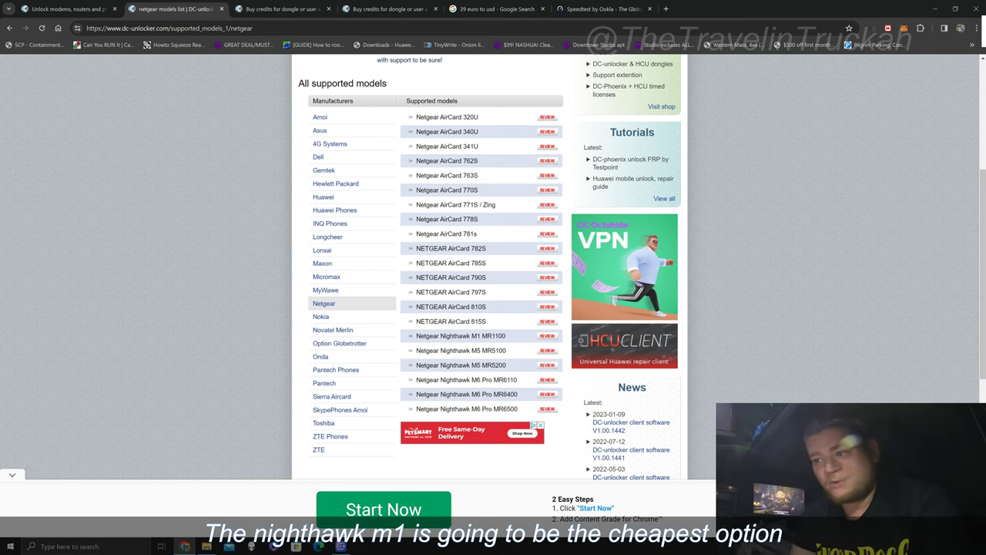
pyautogui.moveTo(542, 337)
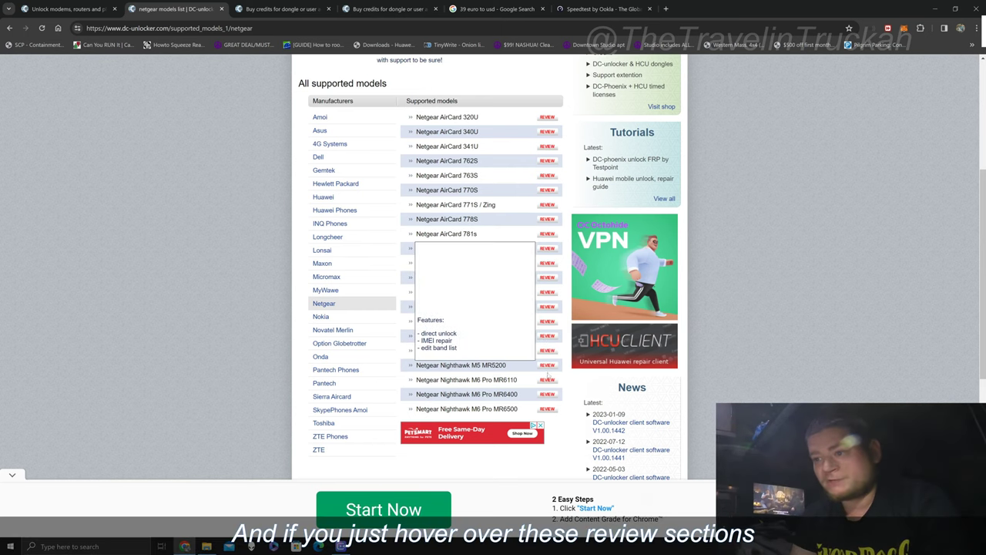
pyautogui.moveTo(546, 382)
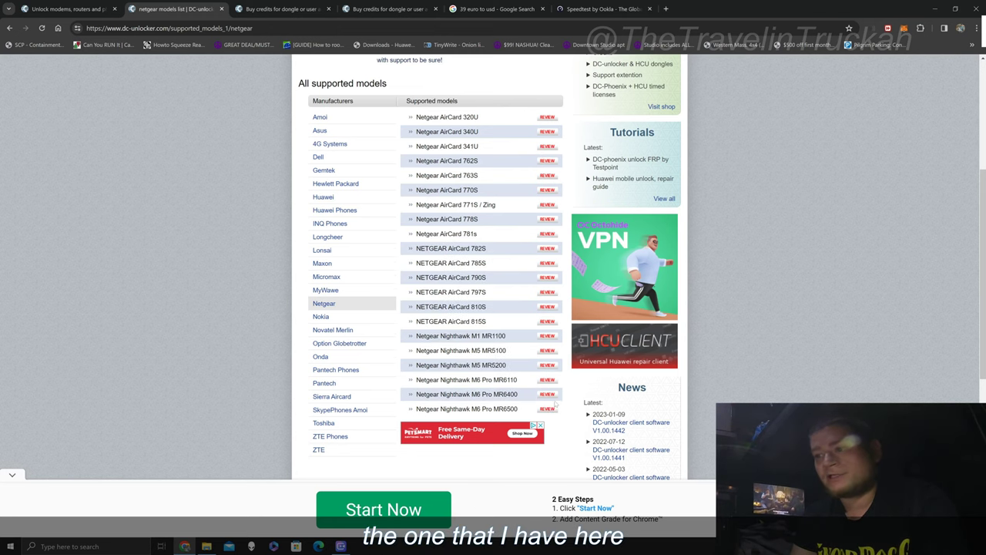
pyautogui.moveTo(554, 411)
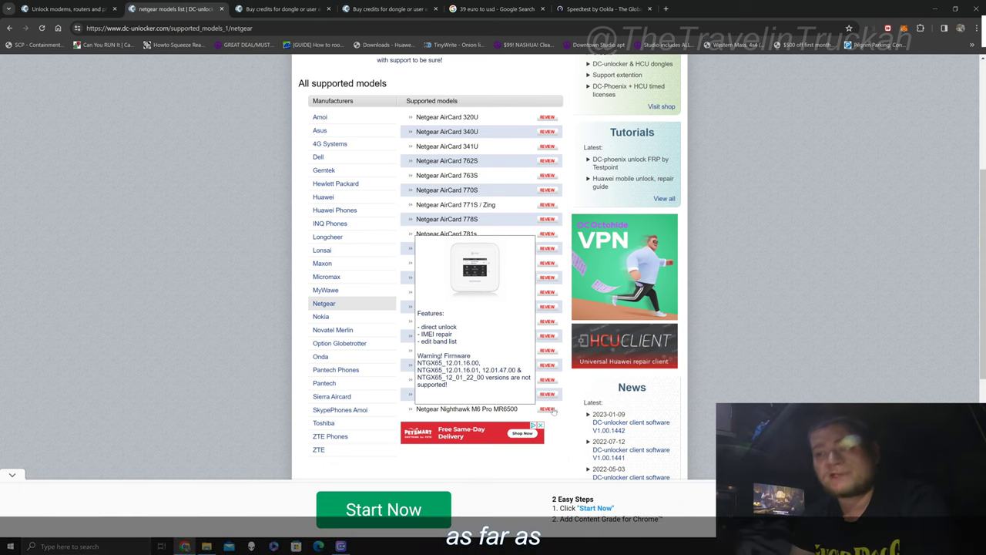
pyautogui.rightClick(555, 410)
pyautogui.press('Escape')
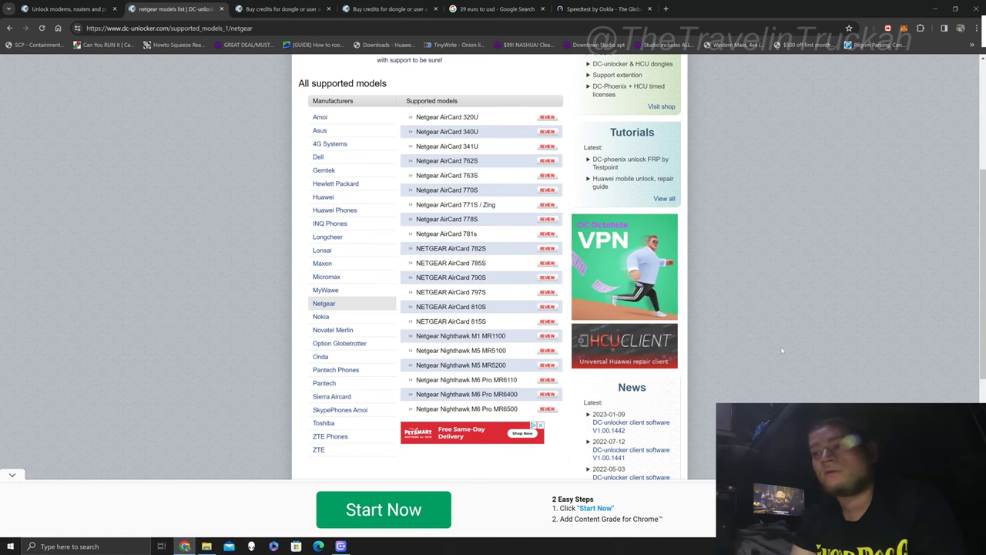
pyautogui.moveTo(551, 413)
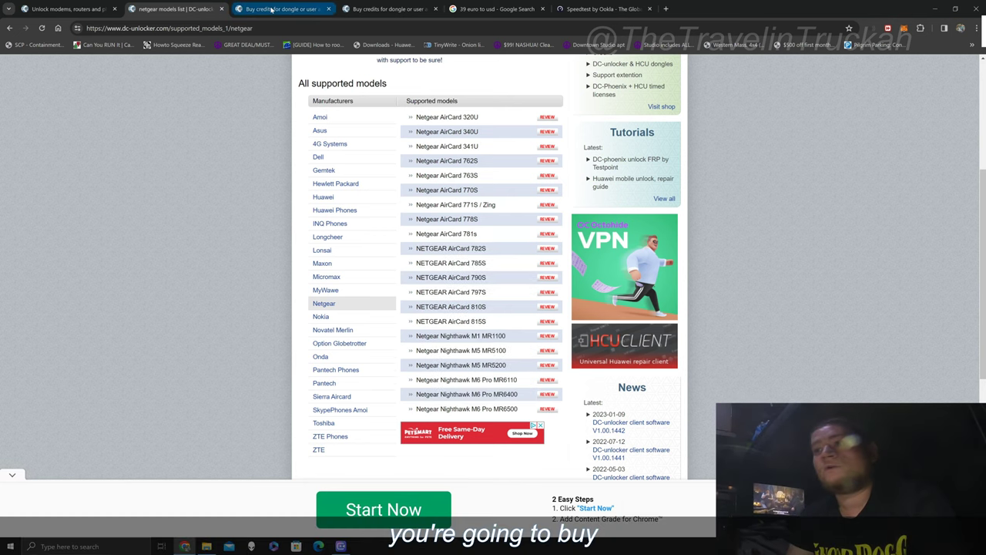
# - Review the Netgear operation credit costs in the credits shop, then dismiss that list
pyautogui.scroll(3, 464, 185)
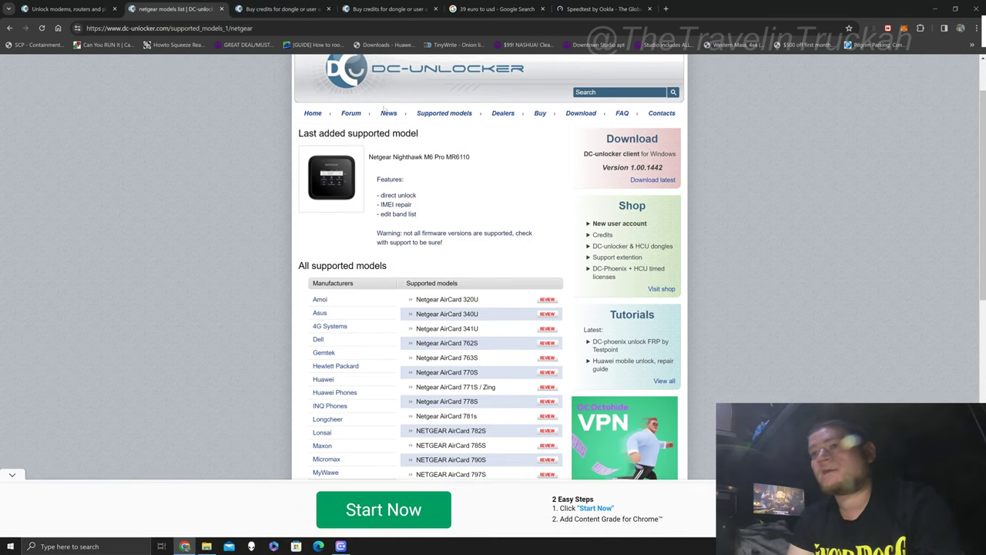
pyautogui.click(279, 8)
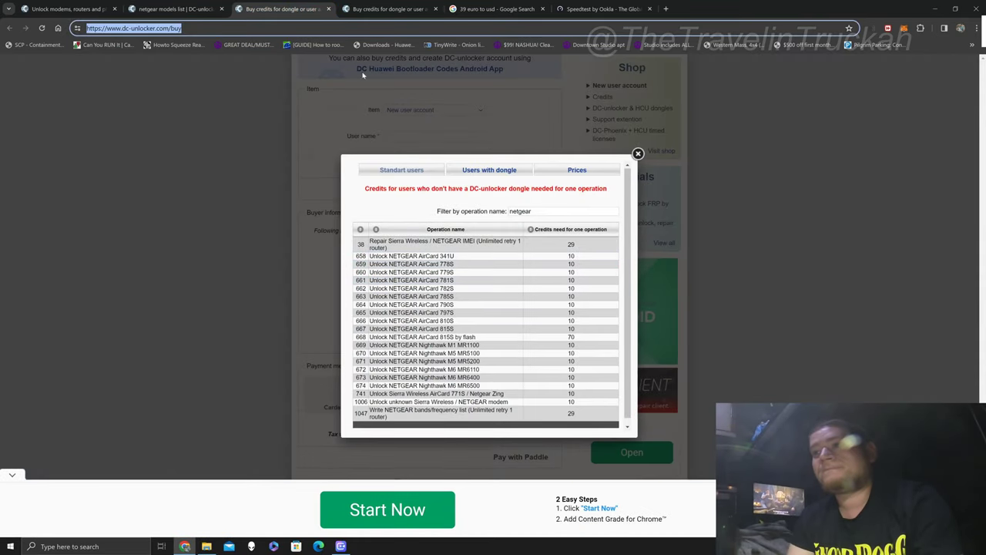
pyautogui.hotkey('ctrl', 'Tab')
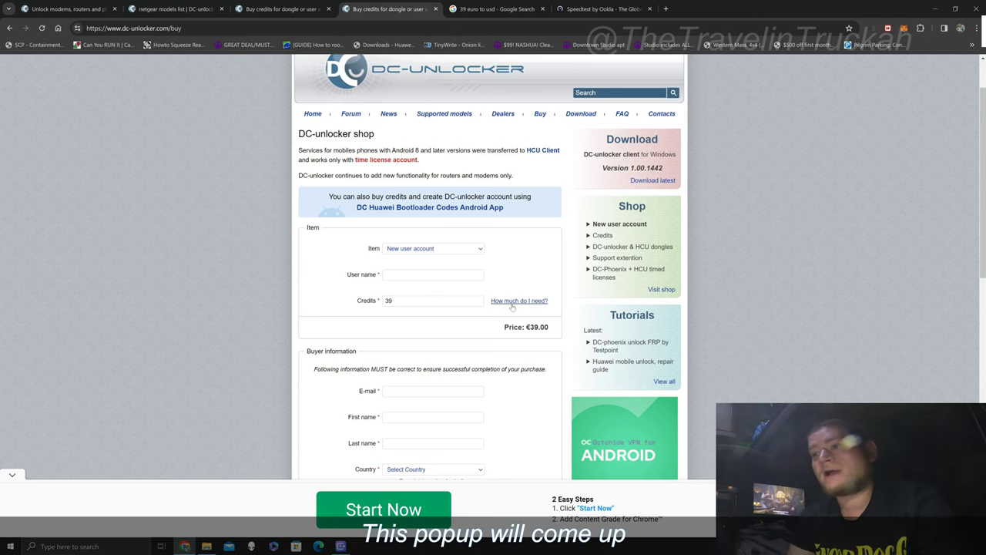
pyautogui.click(299, 9)
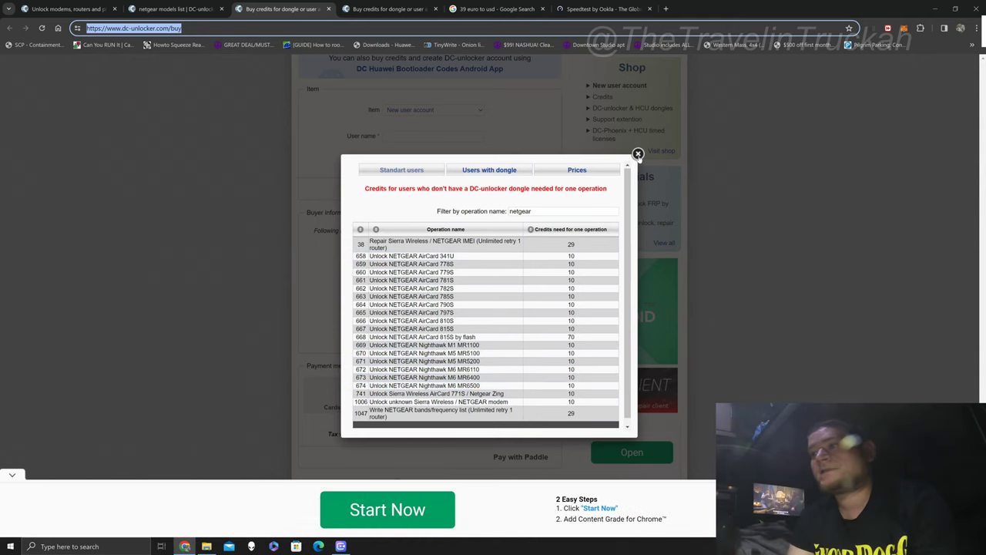
pyautogui.click(638, 154)
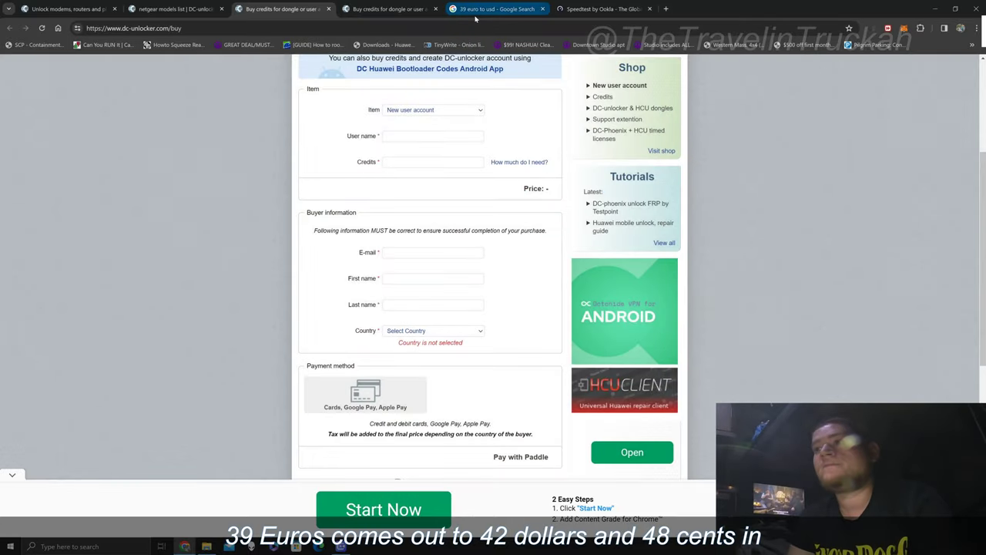
# - Read Google's conversion of 39 euros to 42.48 US dollars and return to the 39-credit order
pyautogui.click(497, 8)
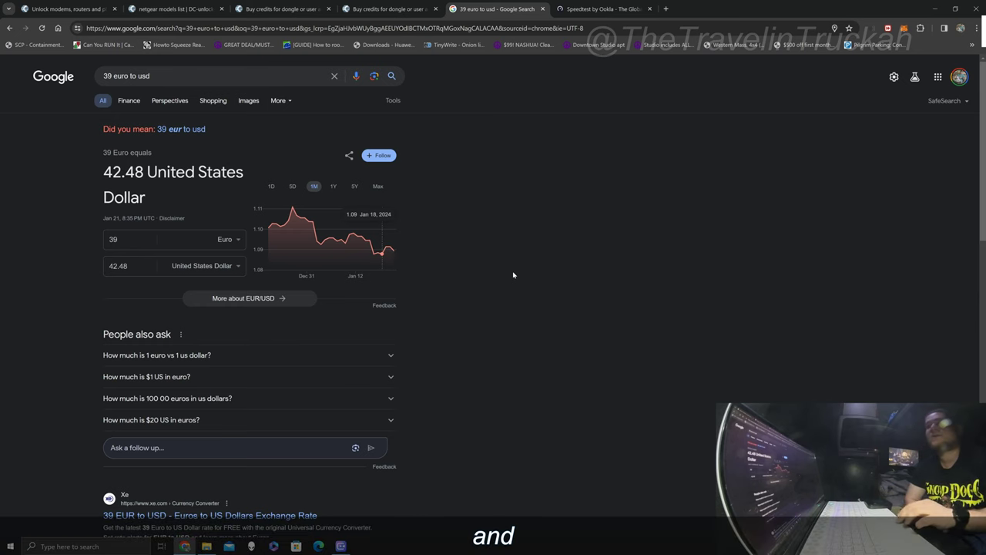
pyautogui.click(396, 10)
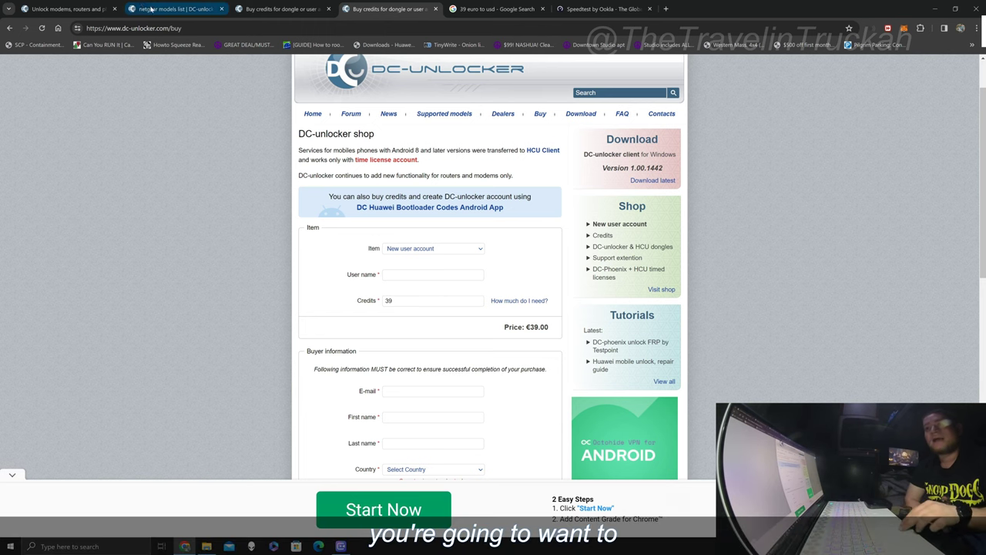
# - Return to the buy-credits form for a new user with 39 credits at €39.00, scrolled to the top
pyautogui.click(69, 8)
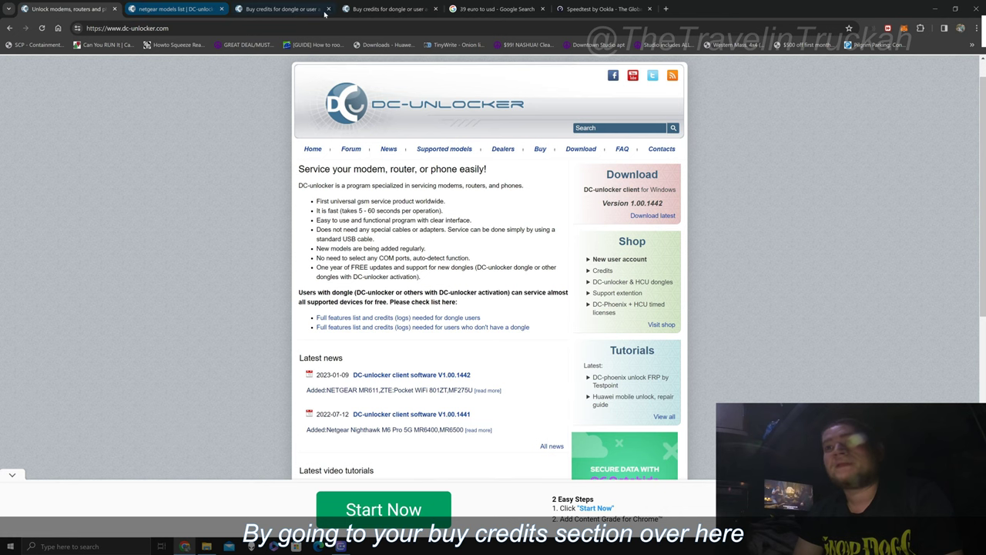
pyautogui.click(388, 9)
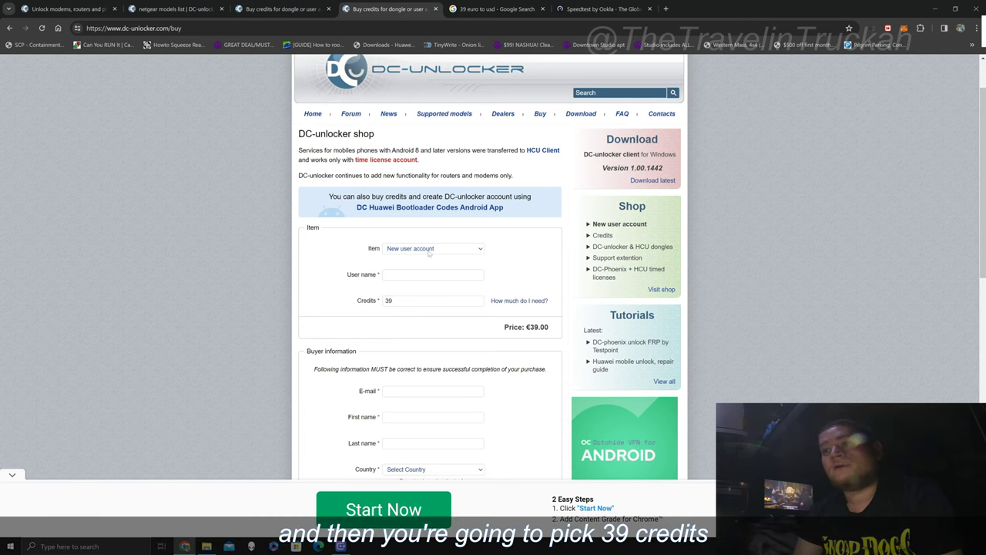
pyautogui.click(432, 274)
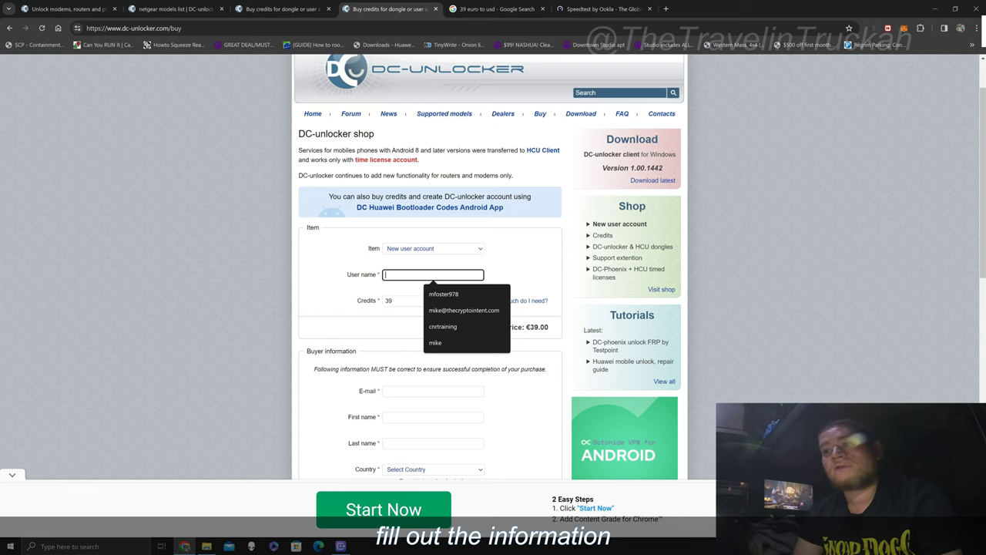
pyautogui.click(432, 321)
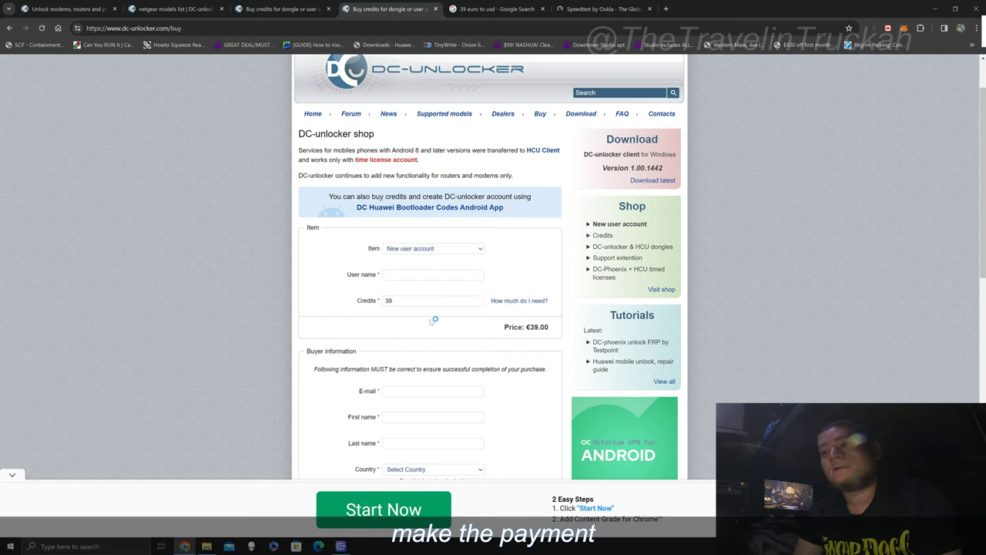
pyautogui.scroll(-3, 435, 319)
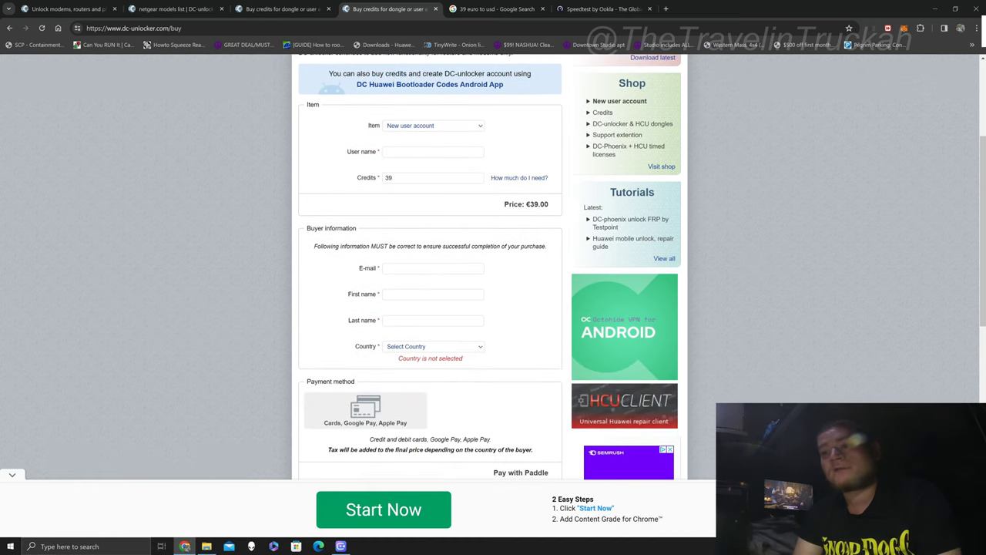
pyautogui.scroll(-3, 378, 305)
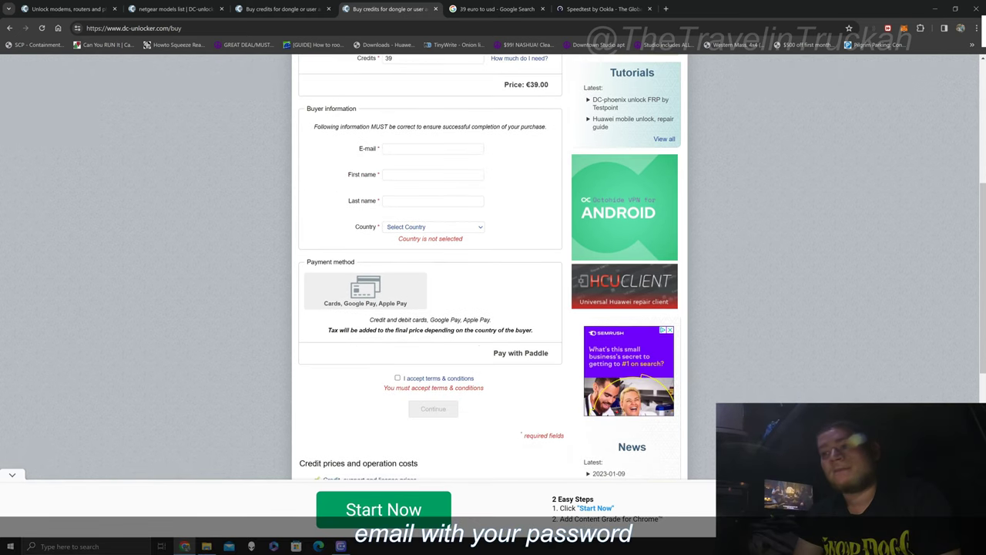
pyautogui.scroll(3, 509, 354)
pyautogui.scroll(1, 509, 355)
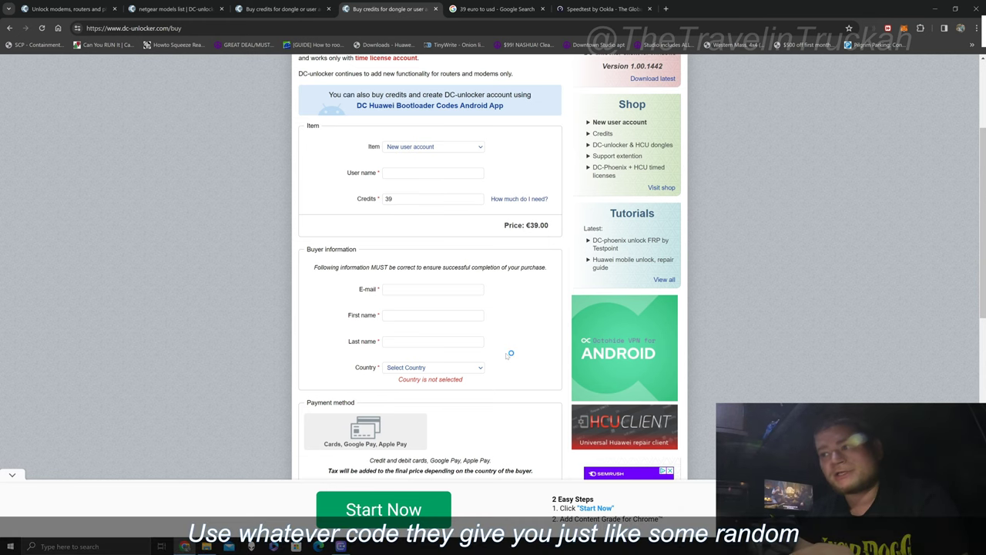
pyautogui.scroll(1, 506, 356)
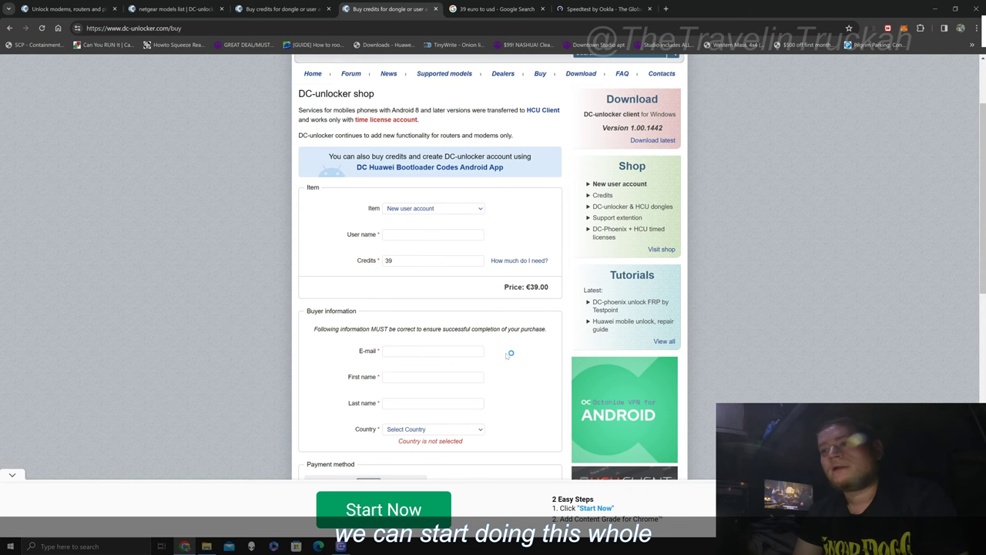
# - Bring up the DC UNLOCKER folder and select dc-unlocker2client.exe
pyautogui.click(215, 546)
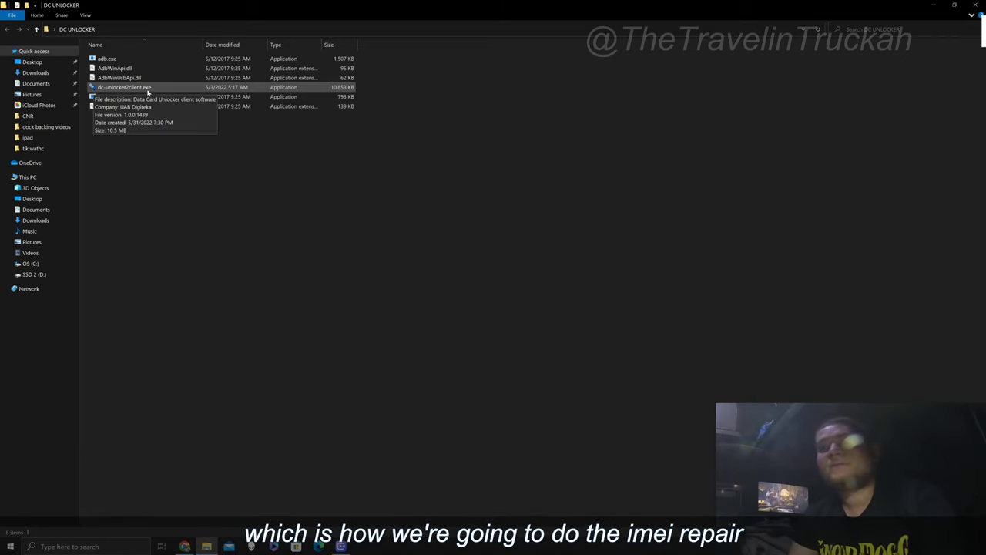
pyautogui.click(148, 91)
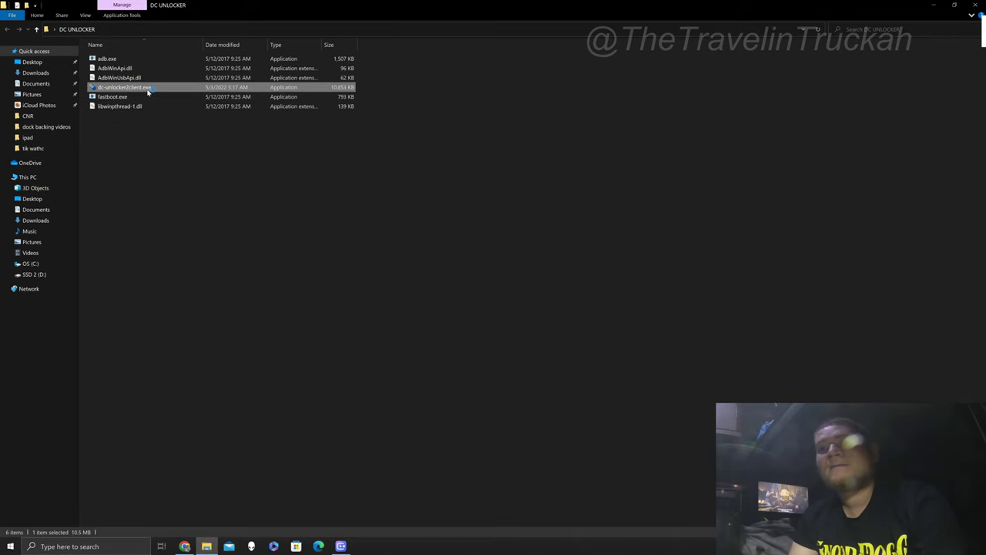
# - Launch dc-unlocker2client.exe and show the client's Server login settings
pyautogui.doubleClick(148, 91)
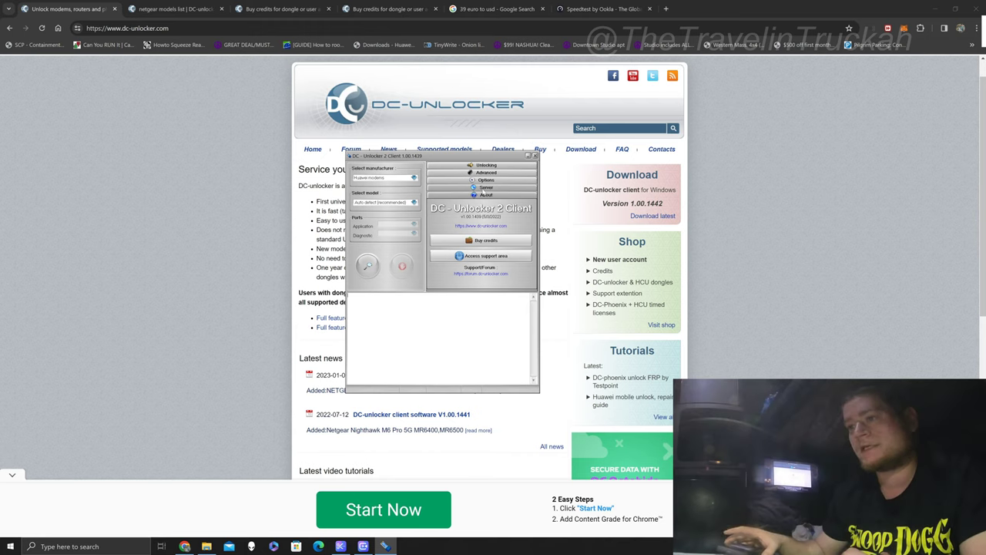
pyautogui.click(486, 187)
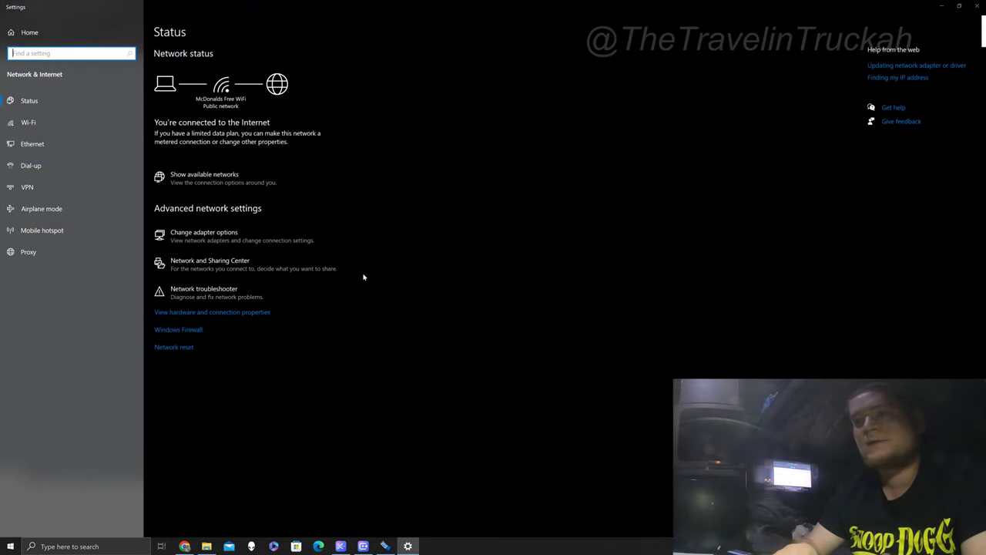
# - Open Change adapter options from the network status page to list all adapters
pyautogui.click(238, 242)
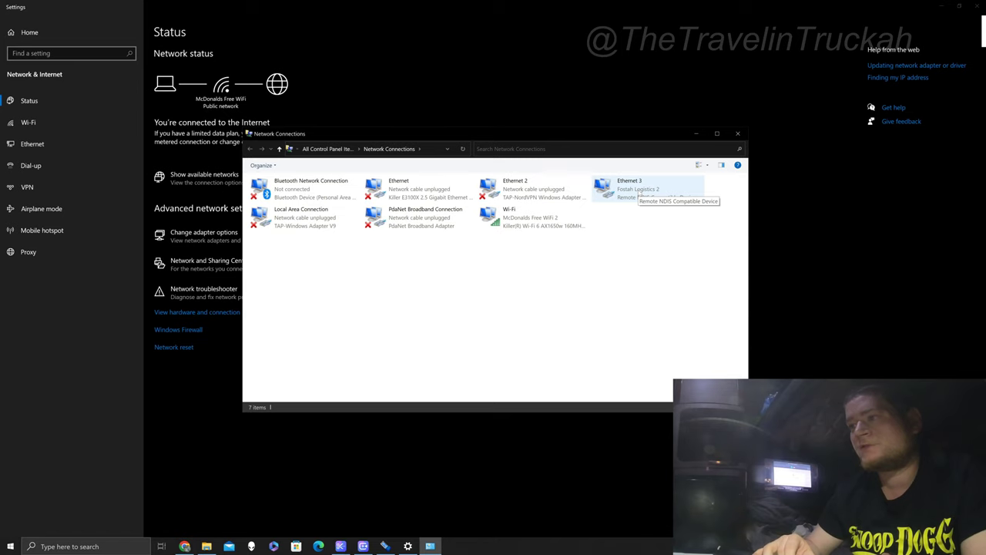
# - Turn off automatic metric for Ethernet 3's IPv4 and set its interface metric to 9
pyautogui.rightClick(644, 189)
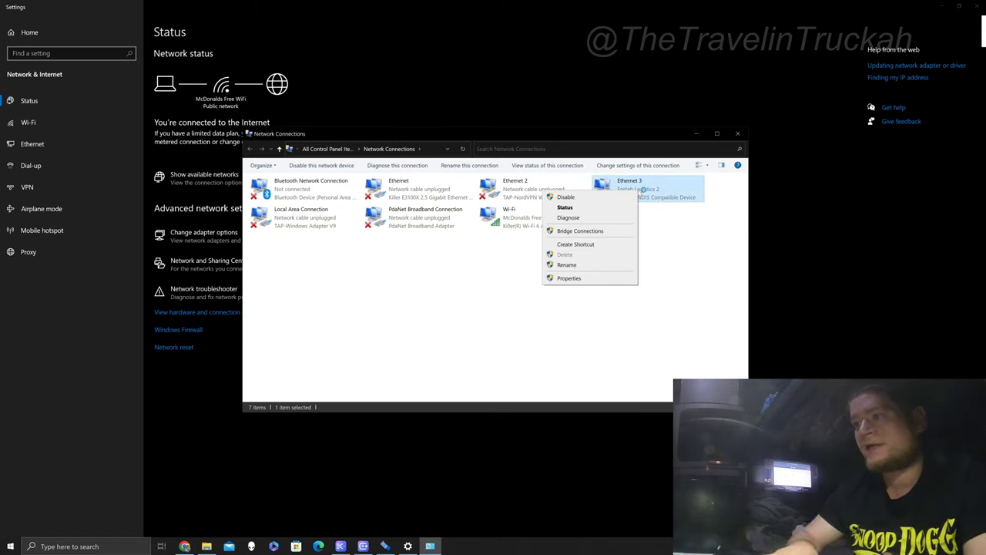
pyautogui.click(584, 277)
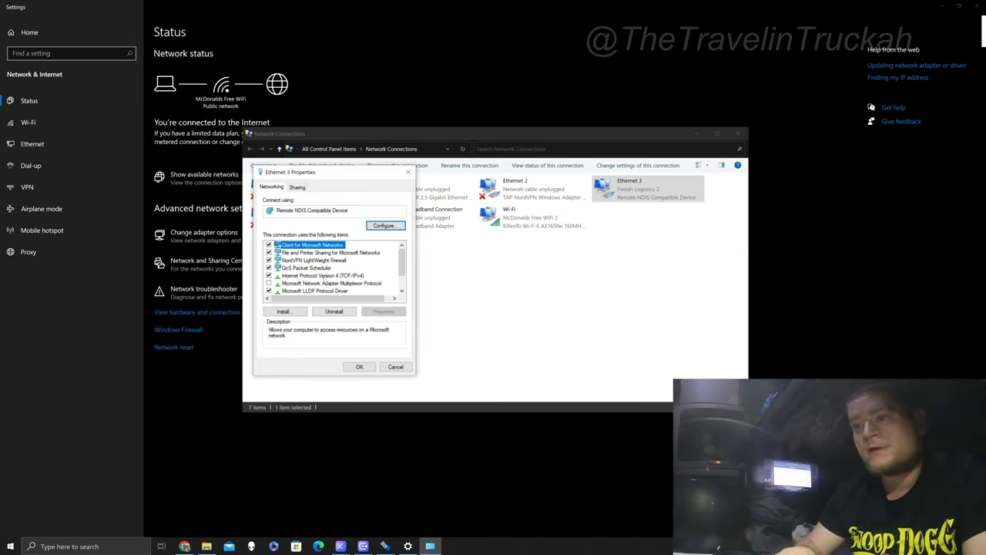
pyautogui.doubleClick(326, 276)
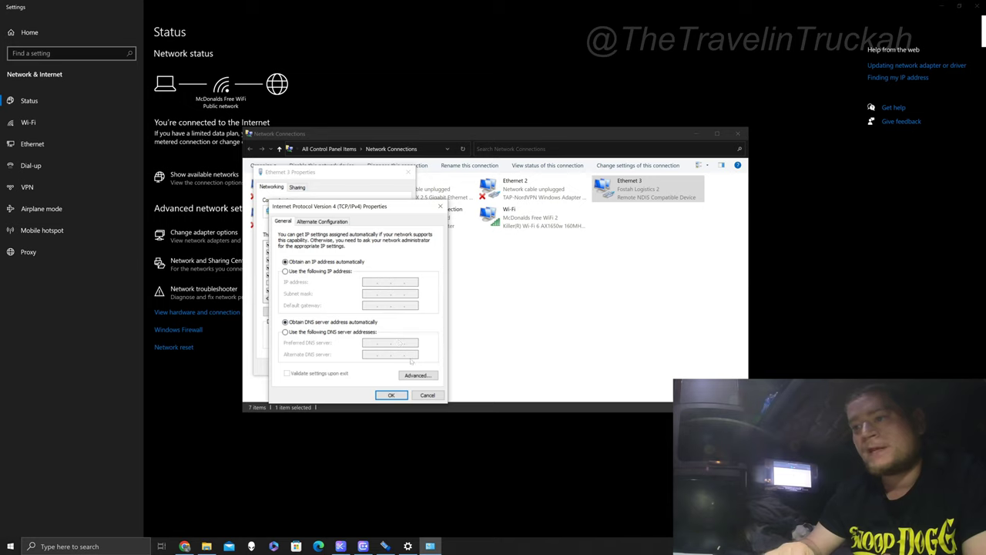
pyautogui.click(417, 376)
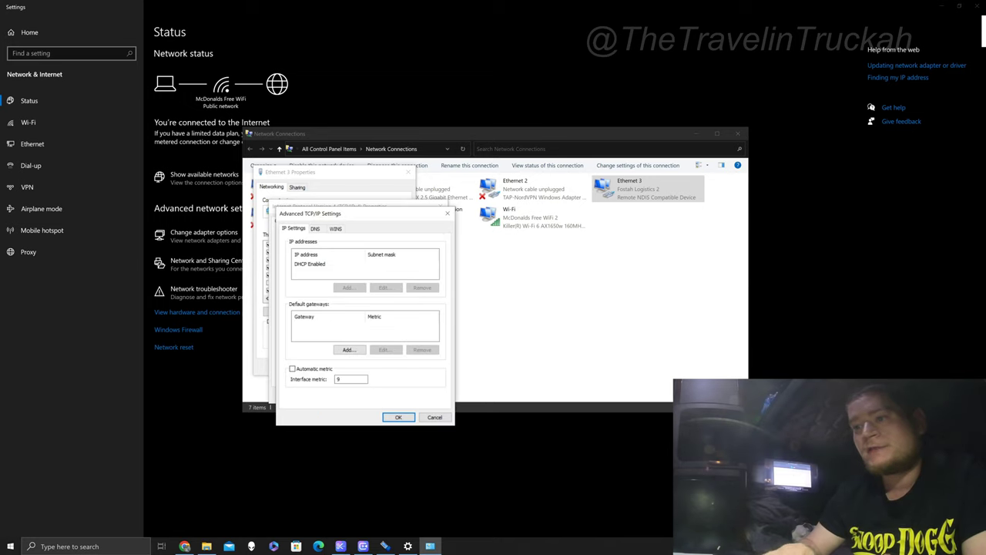
pyautogui.click(293, 369)
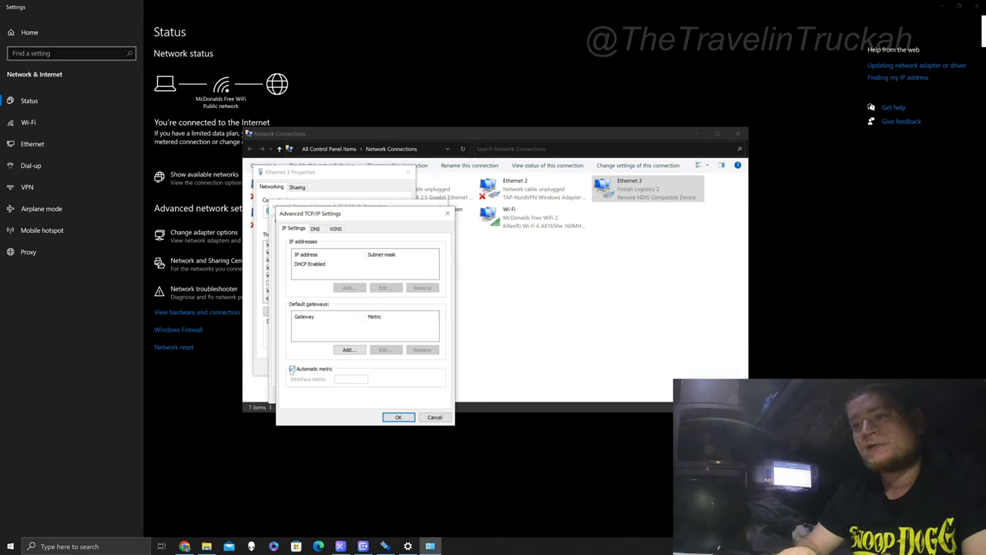
pyautogui.click(293, 369)
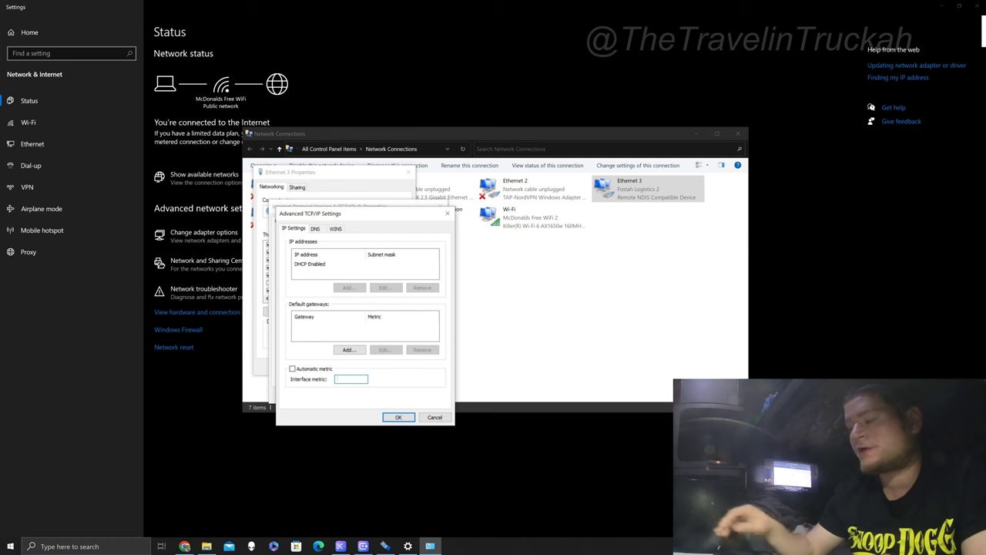
pyautogui.write('9')
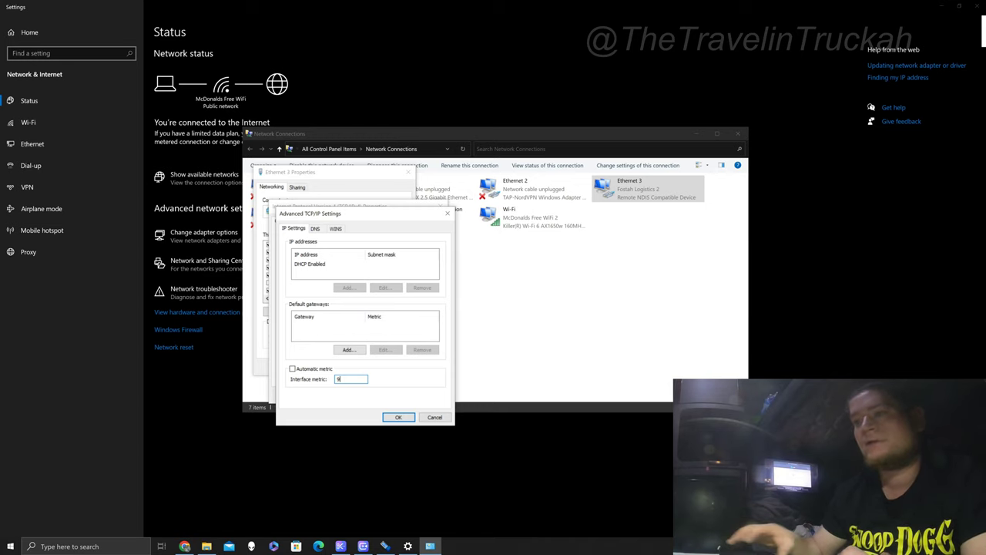
pyautogui.click(399, 417)
pyautogui.click(391, 396)
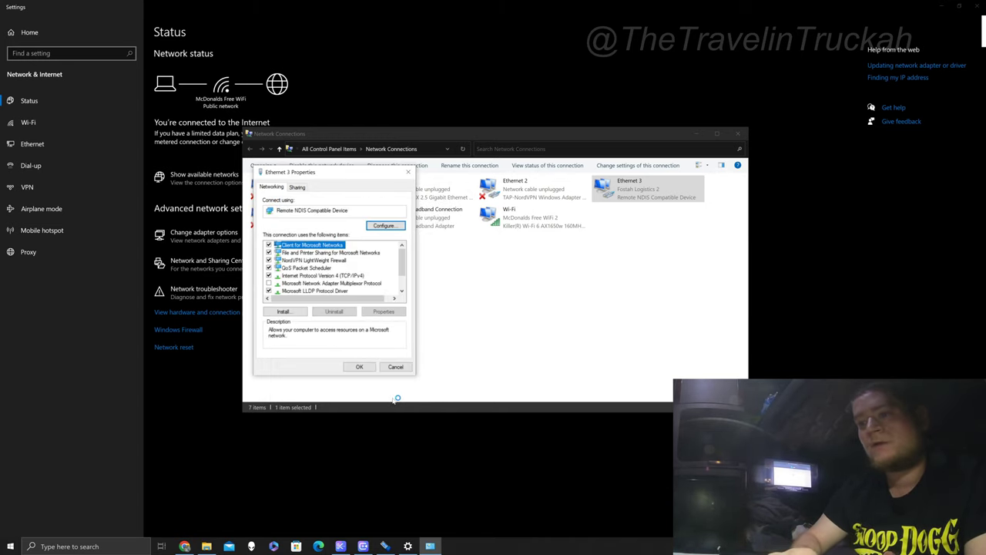
# - Close Ethernet 3's properties and set the Wi-Fi adapter's IPv4 interface metric manually to 1
pyautogui.click(360, 370)
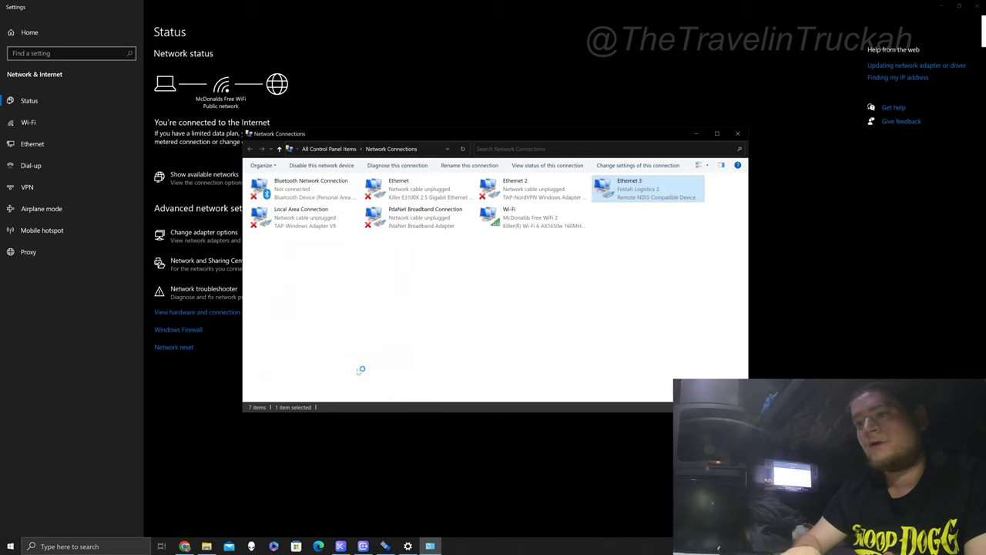
pyautogui.click(529, 222)
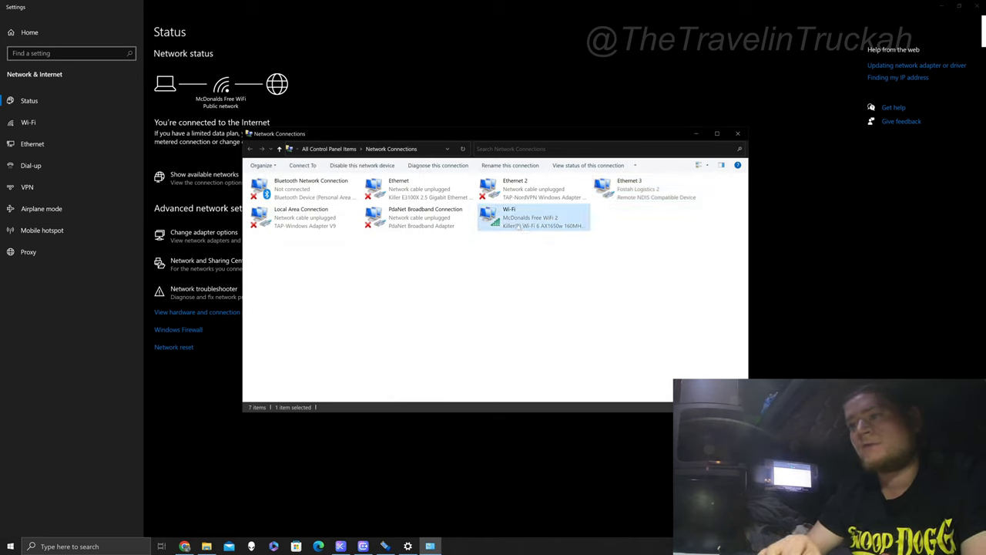
pyautogui.rightClick(518, 226)
pyautogui.click(447, 323)
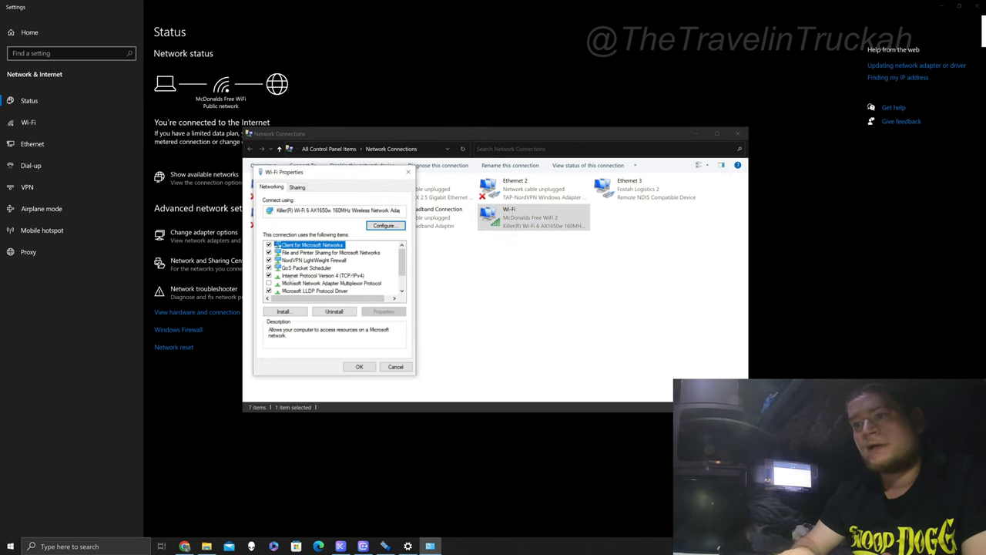
pyautogui.doubleClick(331, 276)
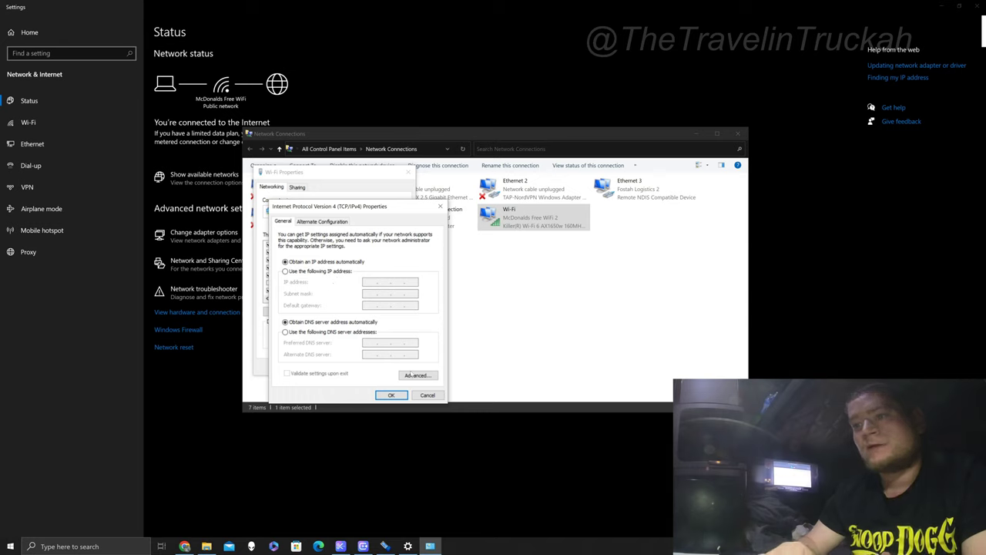
pyautogui.click(416, 375)
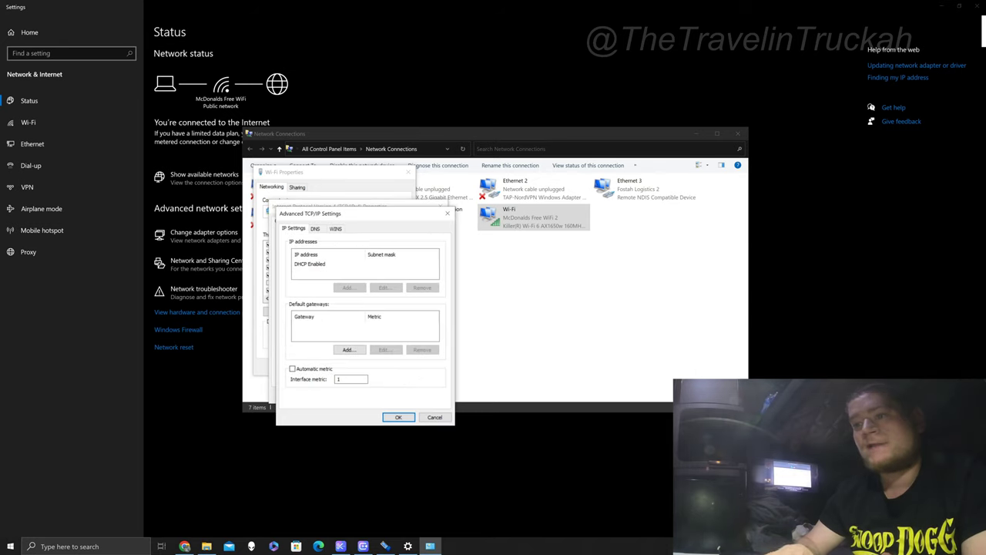
pyautogui.click(293, 370)
pyautogui.click(293, 369)
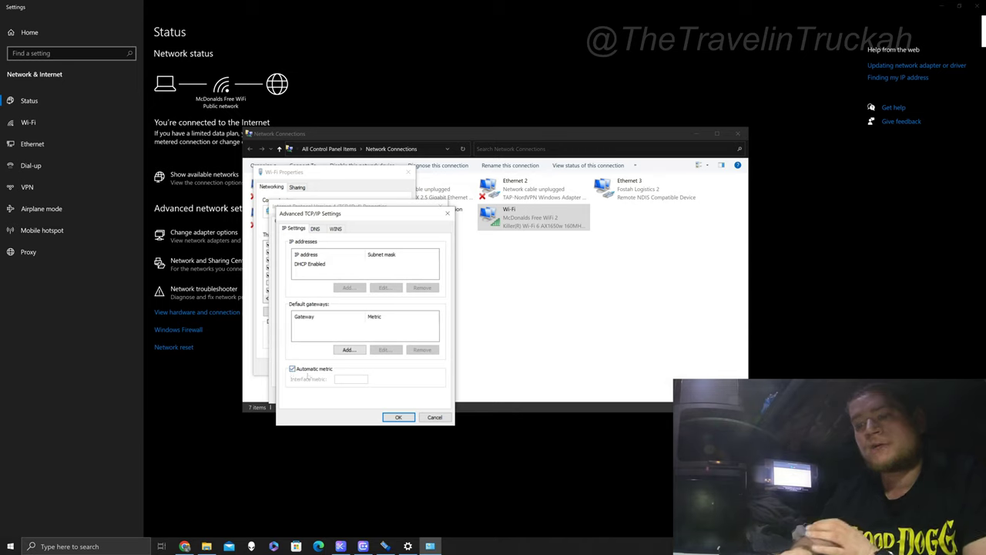
pyautogui.click(293, 369)
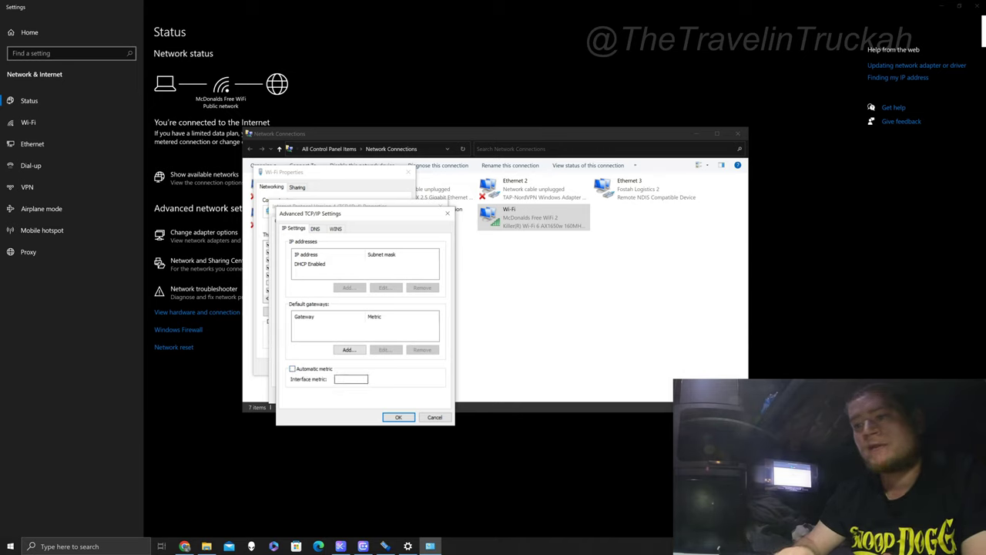
pyautogui.click(351, 380)
pyautogui.write('1')
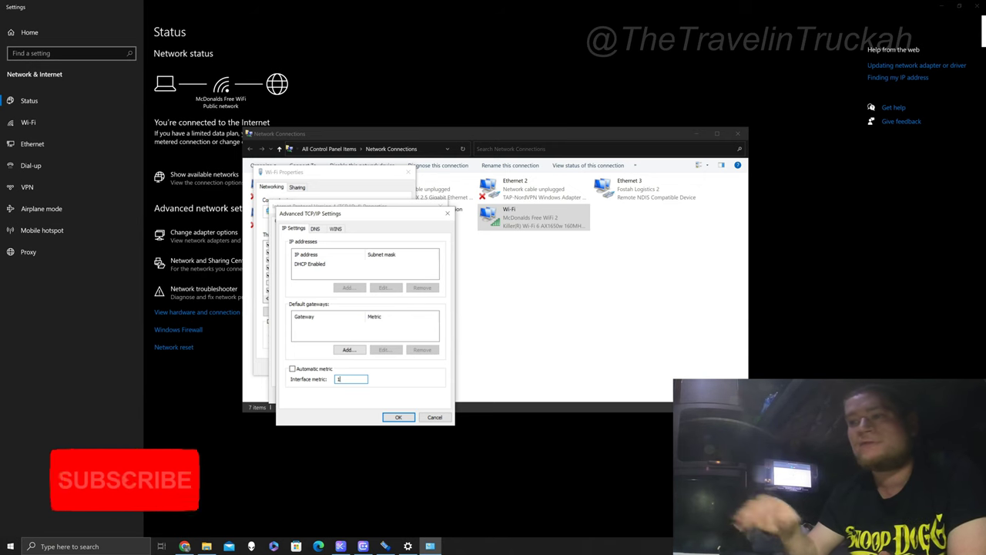
# - Confirm the Wi-Fi IP settings dialogs and close the Network Connections window
pyautogui.click(392, 416)
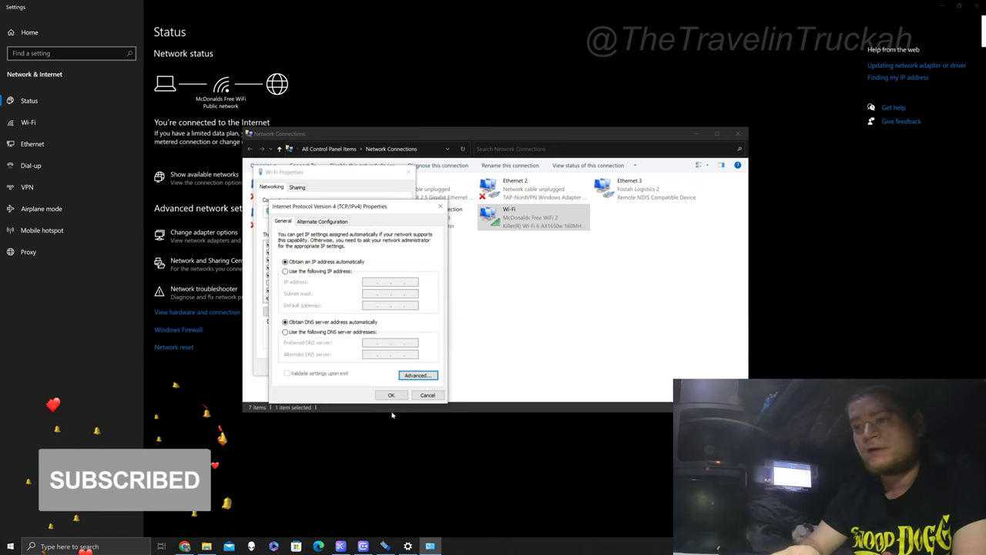
pyautogui.click(385, 398)
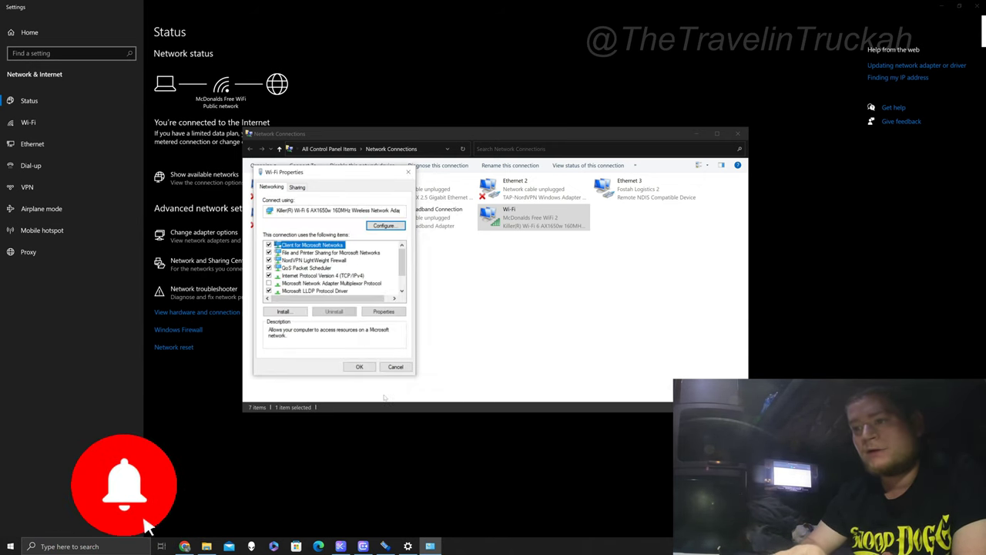
pyautogui.click(359, 367)
pyautogui.click(738, 133)
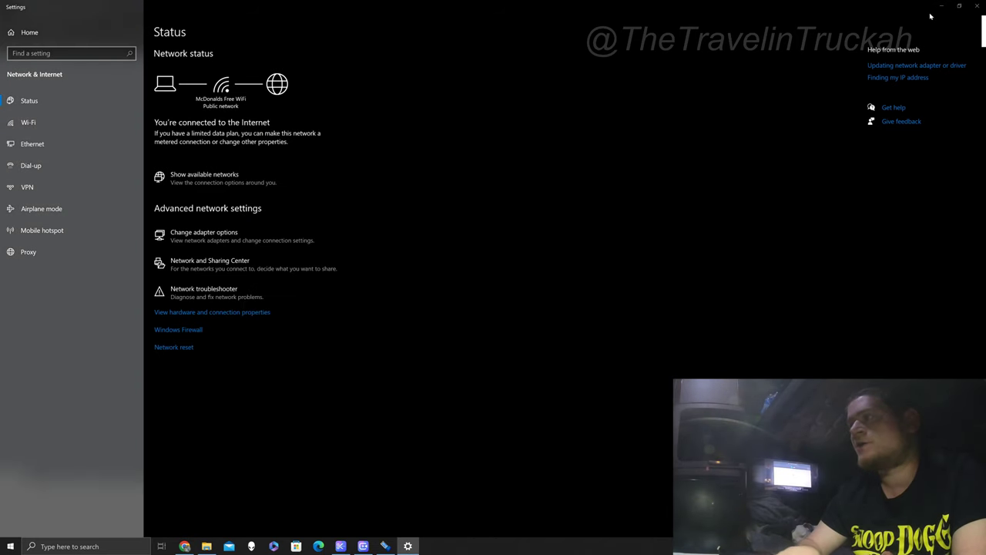
# - Close Settings, nudge the DC-Unlocker window, and run Check login for the server account
pyautogui.click(977, 6)
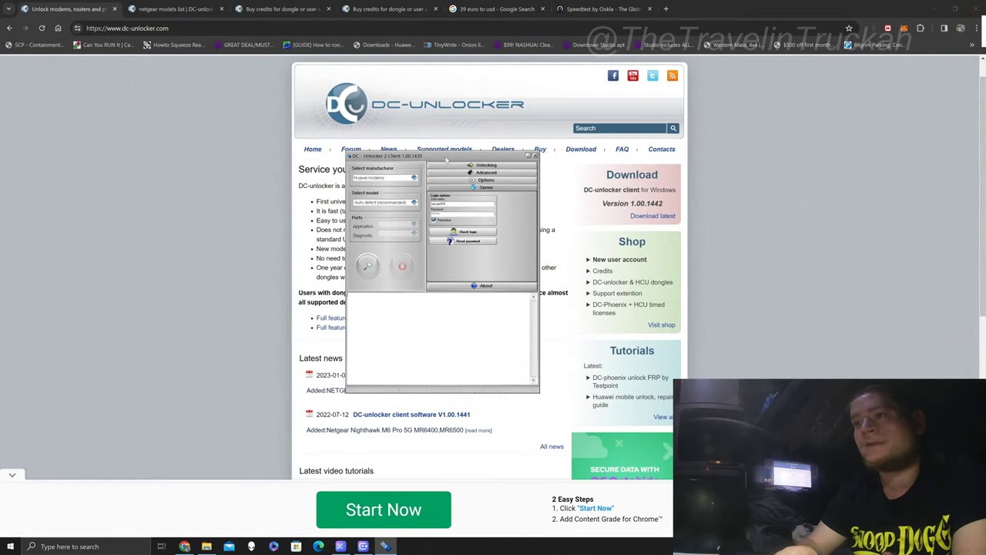
pyautogui.moveTo(445, 158); pyautogui.dragTo(439, 158)
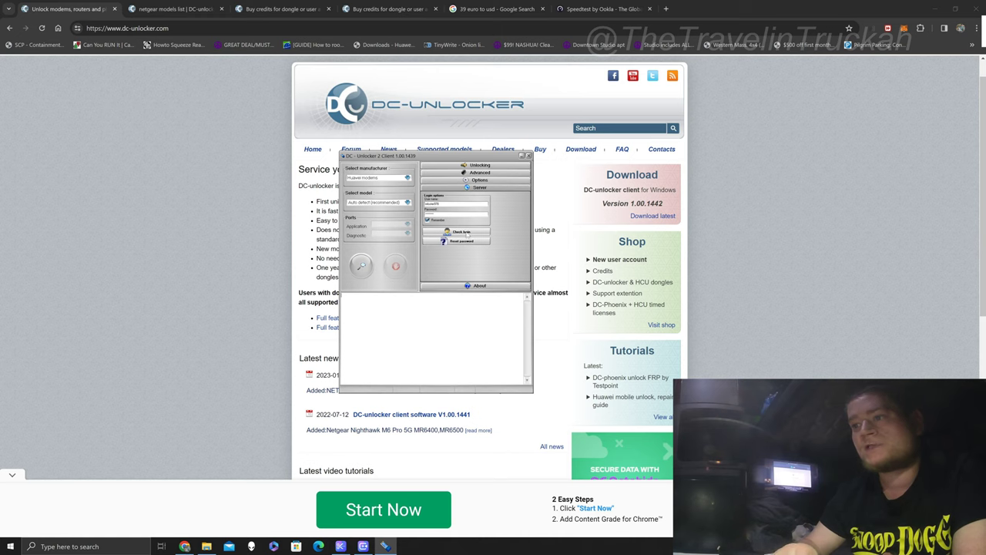
pyautogui.click(468, 233)
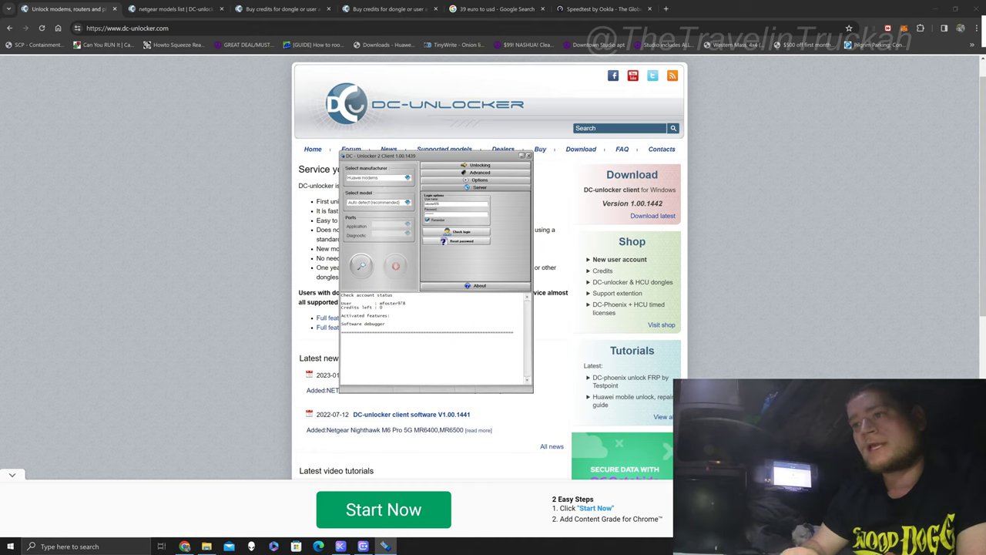
# - Choose SierraWireless/NETGEAR as the manufacturer and run modem detection to log its interface and firmware
pyautogui.click(378, 178)
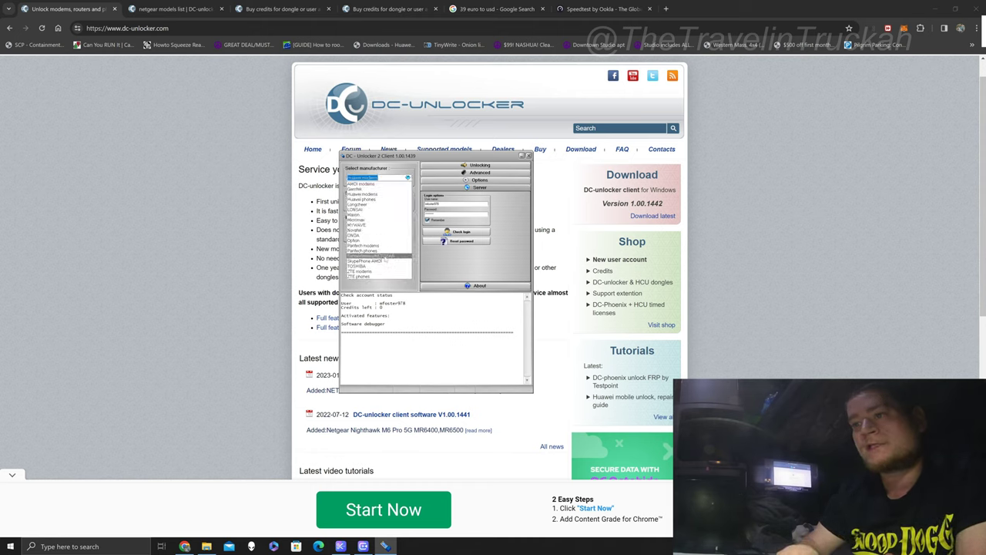
pyautogui.click(390, 257)
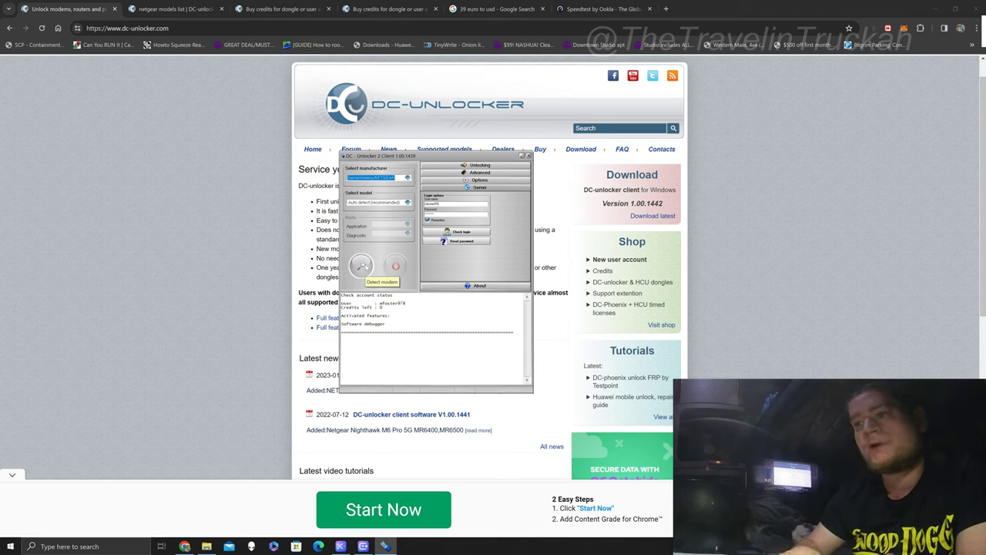
pyautogui.click(362, 265)
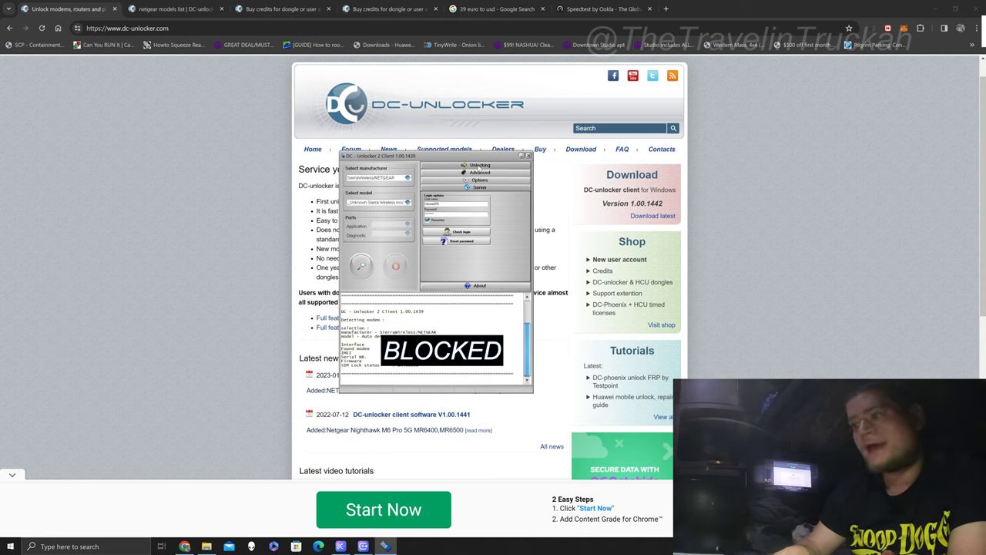
# - Expand the Unlocking section to reveal Network unlock and Activate Voice
pyautogui.click(480, 166)
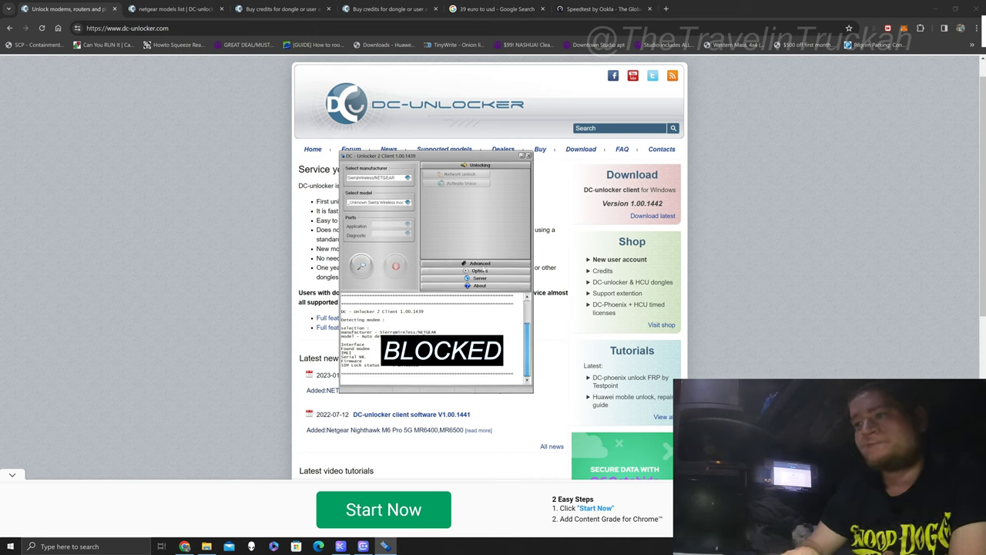
# - Expand the Advanced section to reach the Repair IMEI tool and its new-IMEI prompt
pyautogui.click(478, 262)
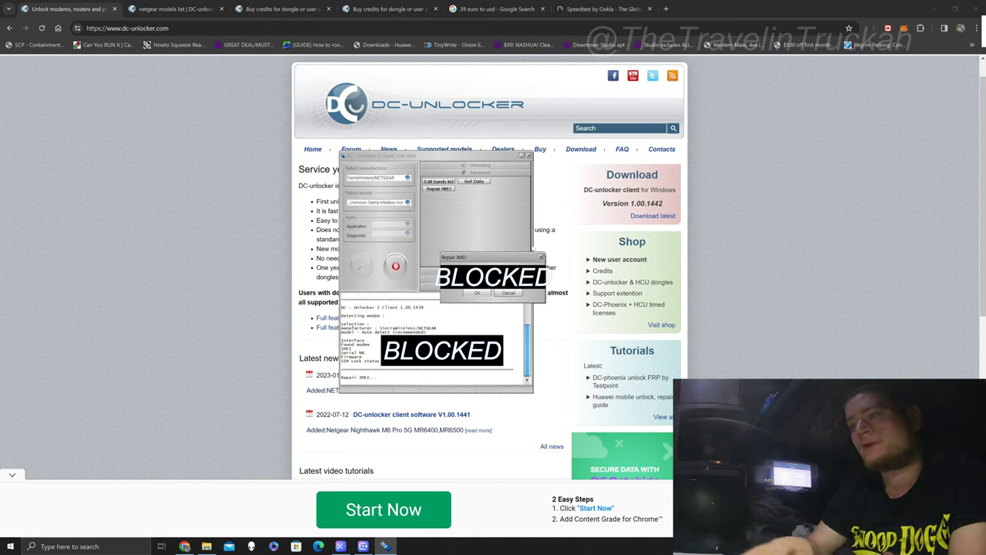
pyautogui.moveTo(481, 258); pyautogui.dragTo(574, 240)
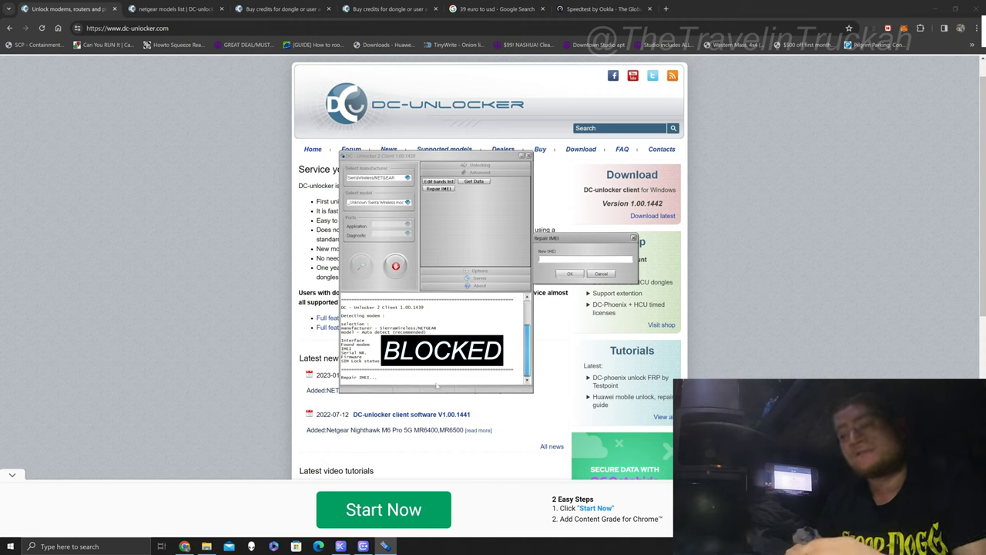
# - Cancel the Repair IMEI prompt, leaving the log to record the repair as canceled by the user
pyautogui.click(601, 273)
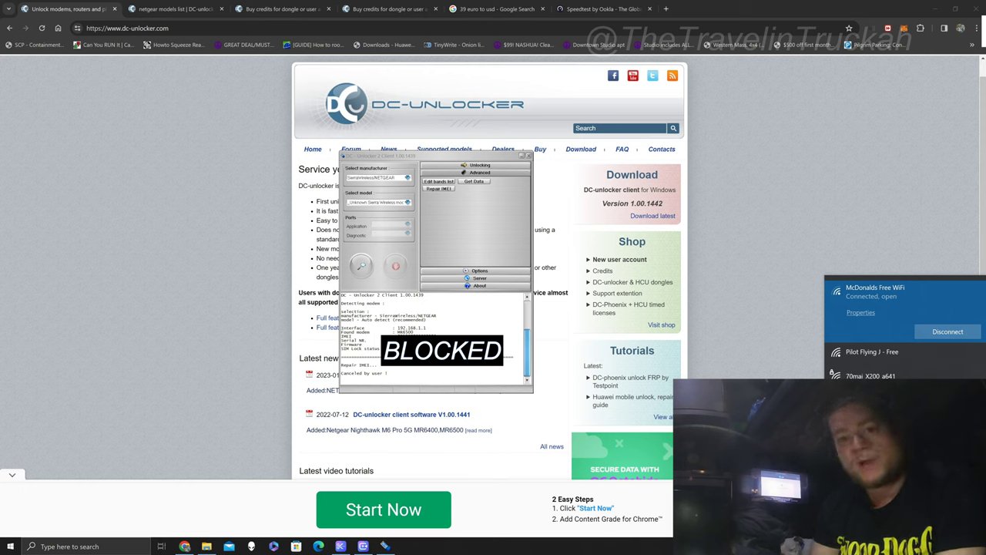
# - Leave DC-Unlocker and join the Fostah Logistics Wi-Fi network instead of McDonalds Free WiFi
pyautogui.hotkey('alt', 'Tab')
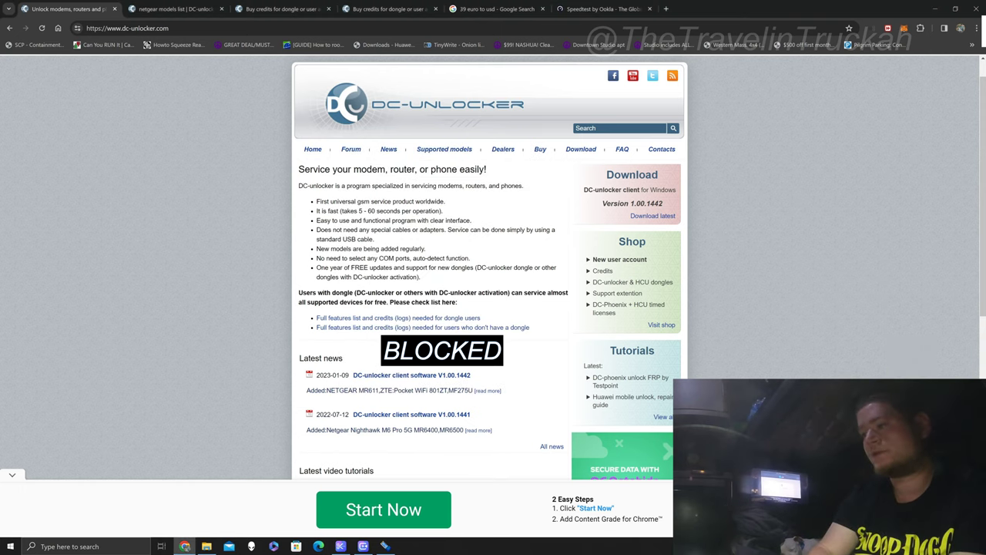
pyautogui.click(894, 547)
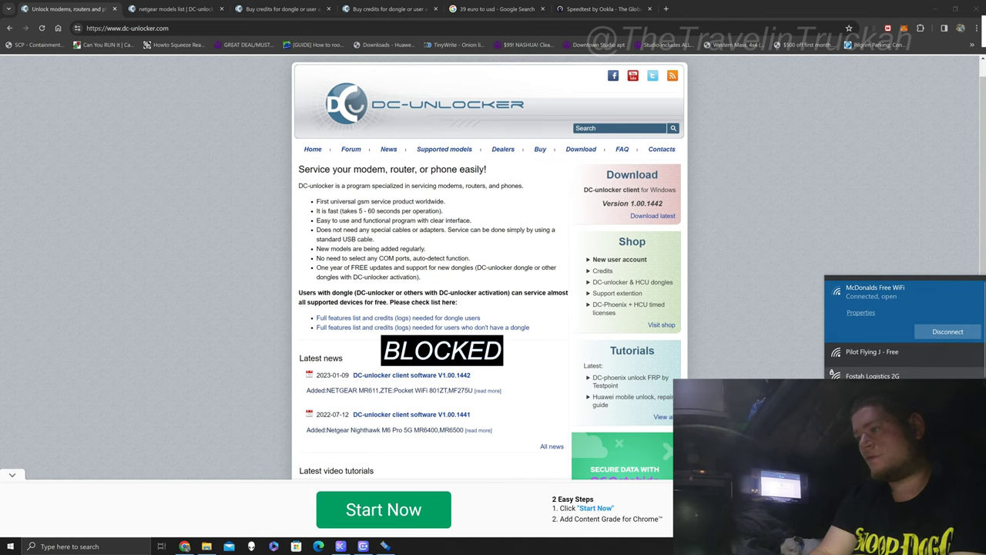
pyautogui.click(868, 362)
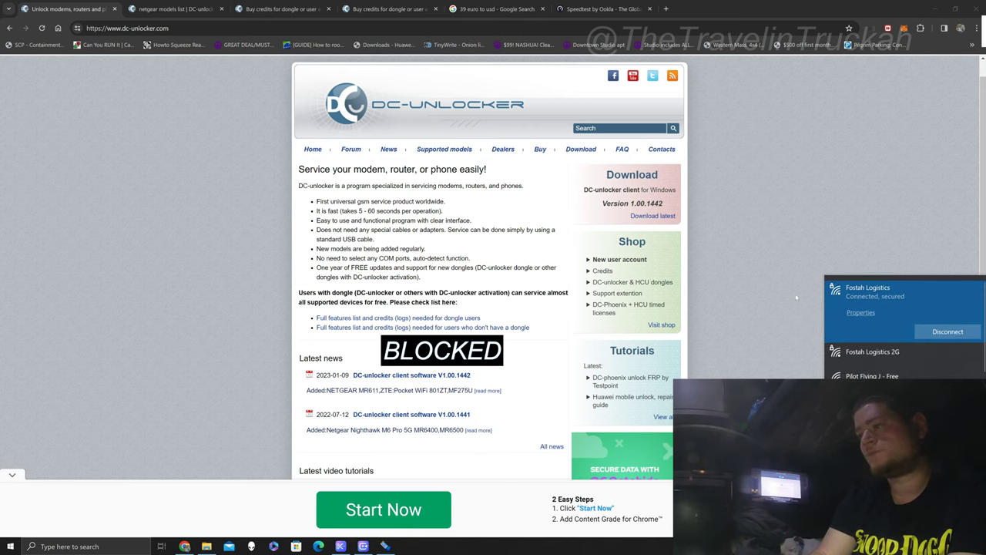
# - Return to the Speedtest page in Chrome and start a new test against Sparklight Dallas, TX
pyautogui.click(740, 154)
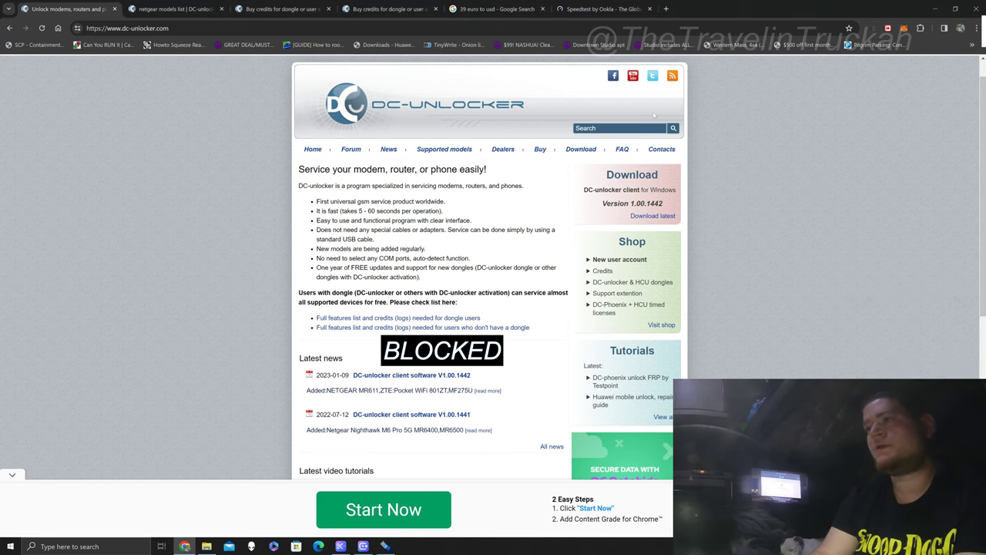
pyautogui.click(665, 8)
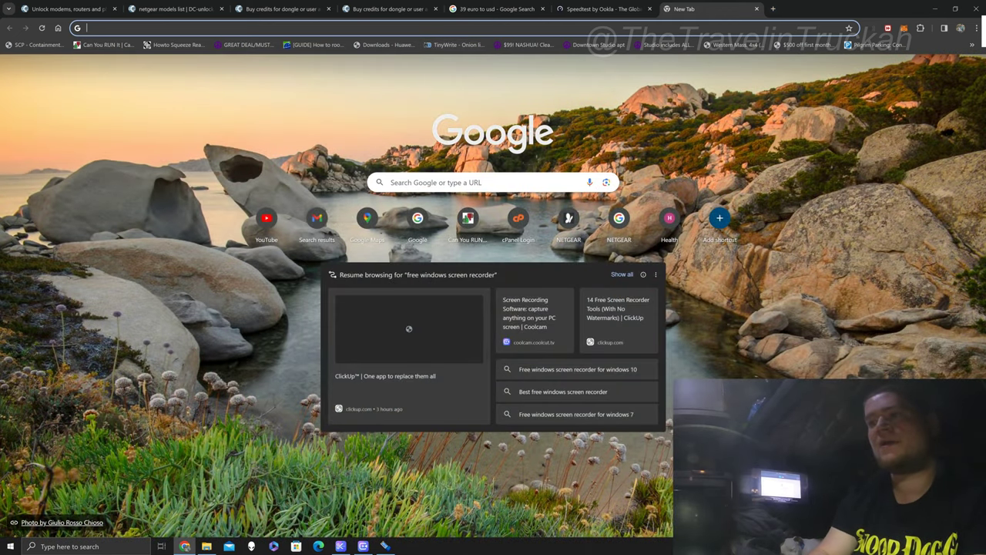
pyautogui.click(618, 6)
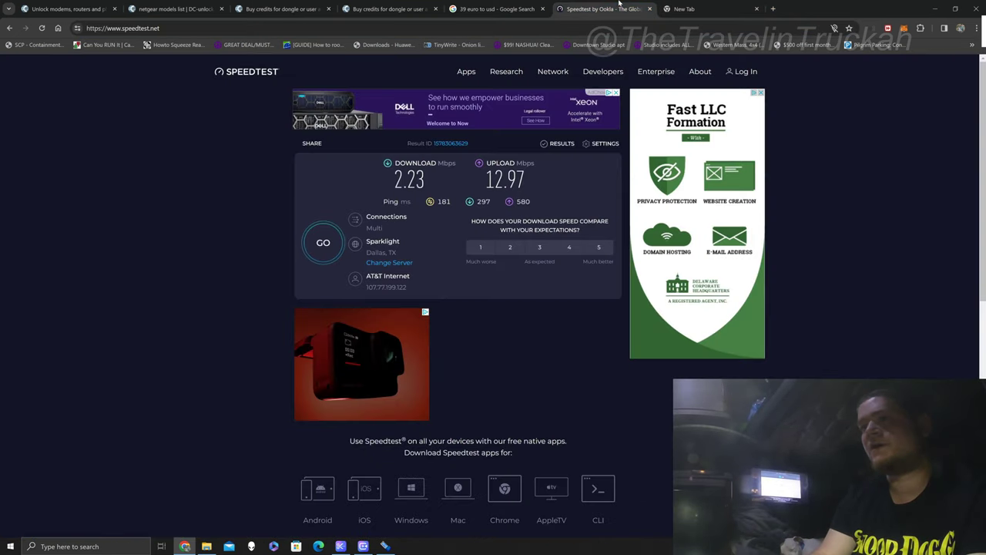
pyautogui.click(330, 242)
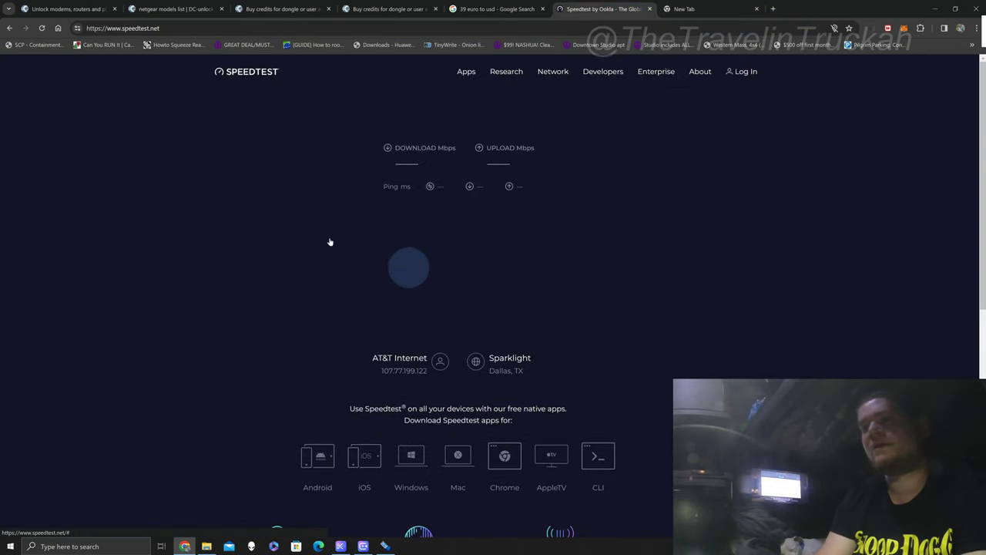